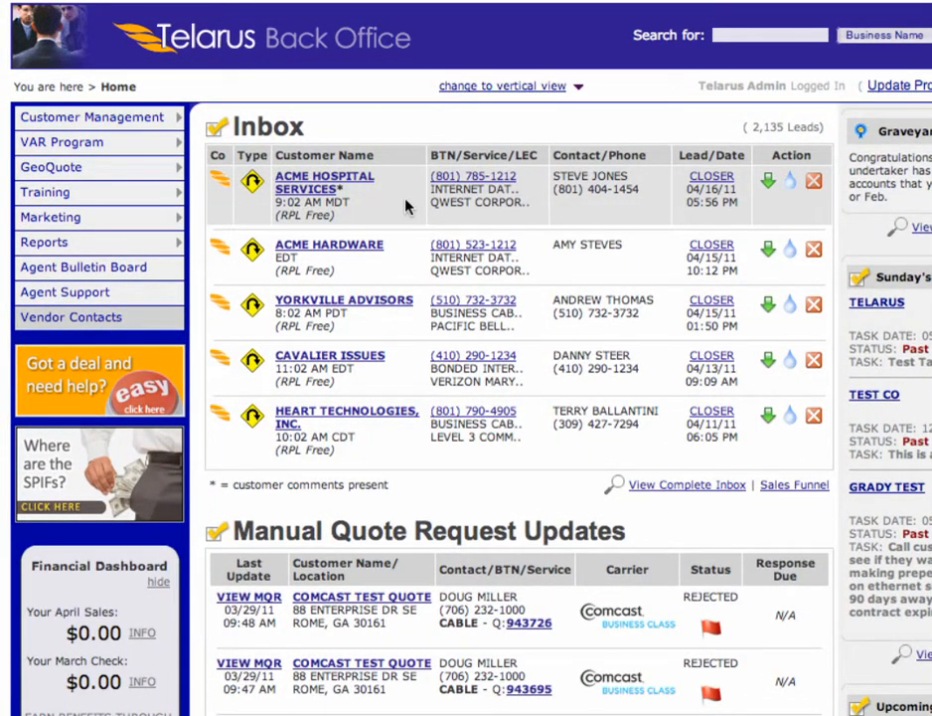
- Generate a Business Cable data GeoQuote for the ACME Hospital Services lead's location
click(311, 187)
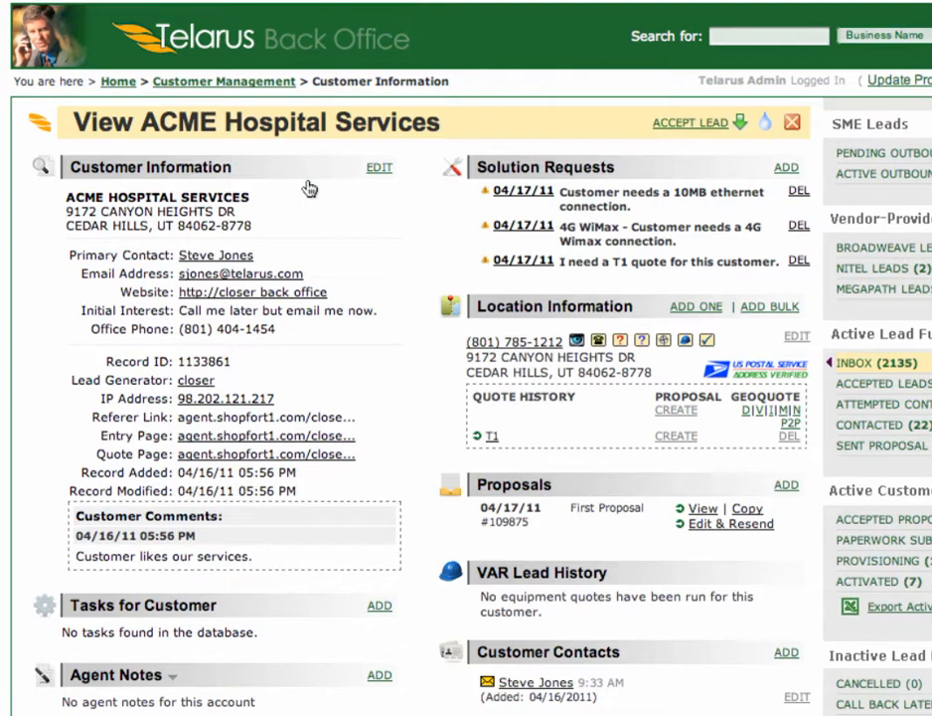
click(746, 413)
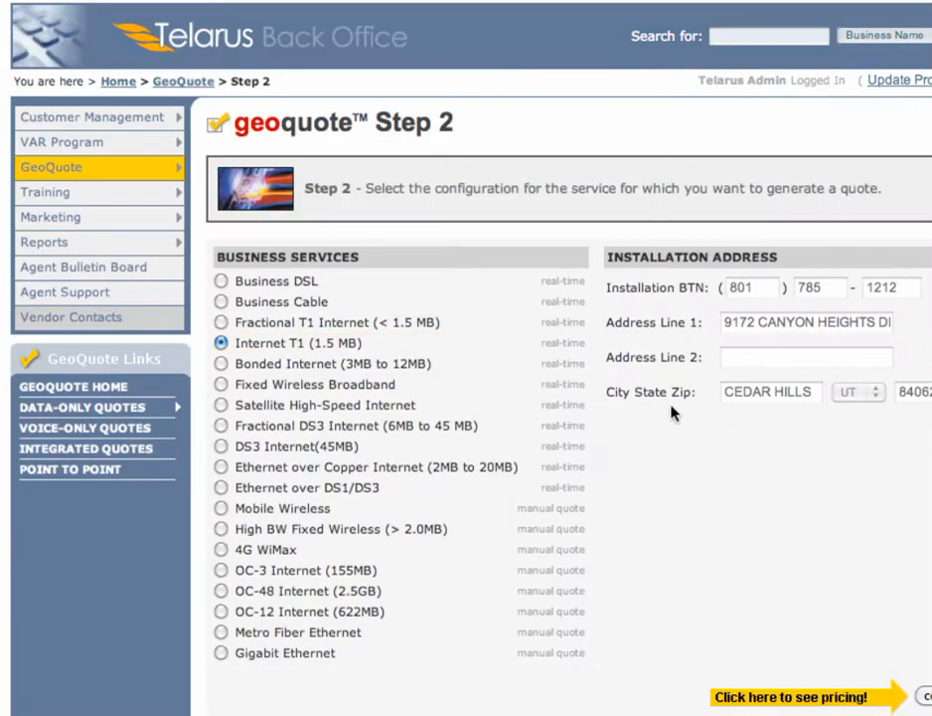
click(353, 302)
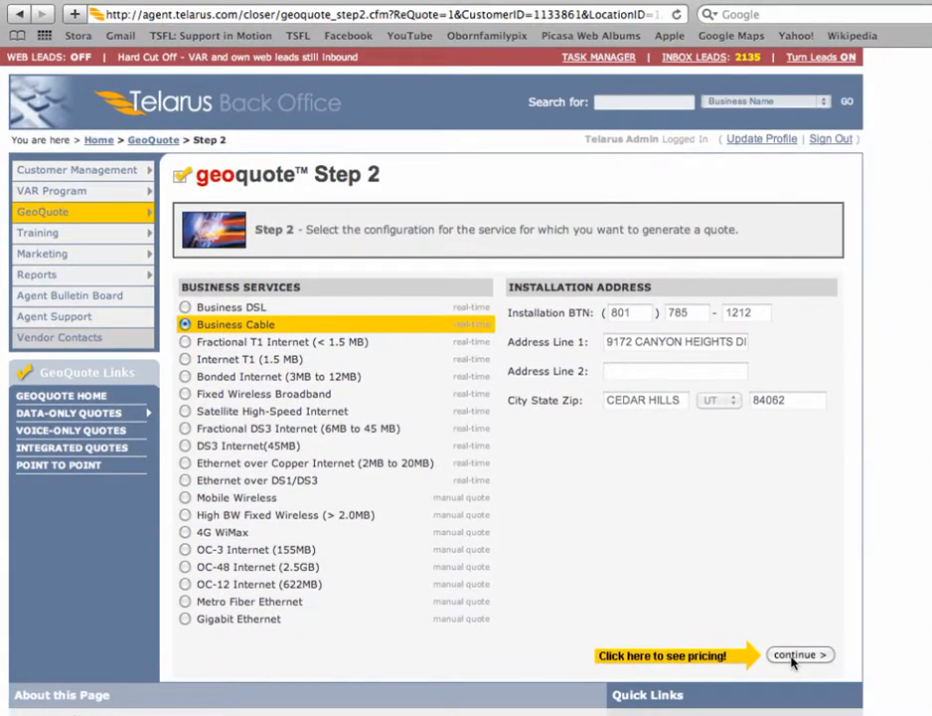
click(794, 661)
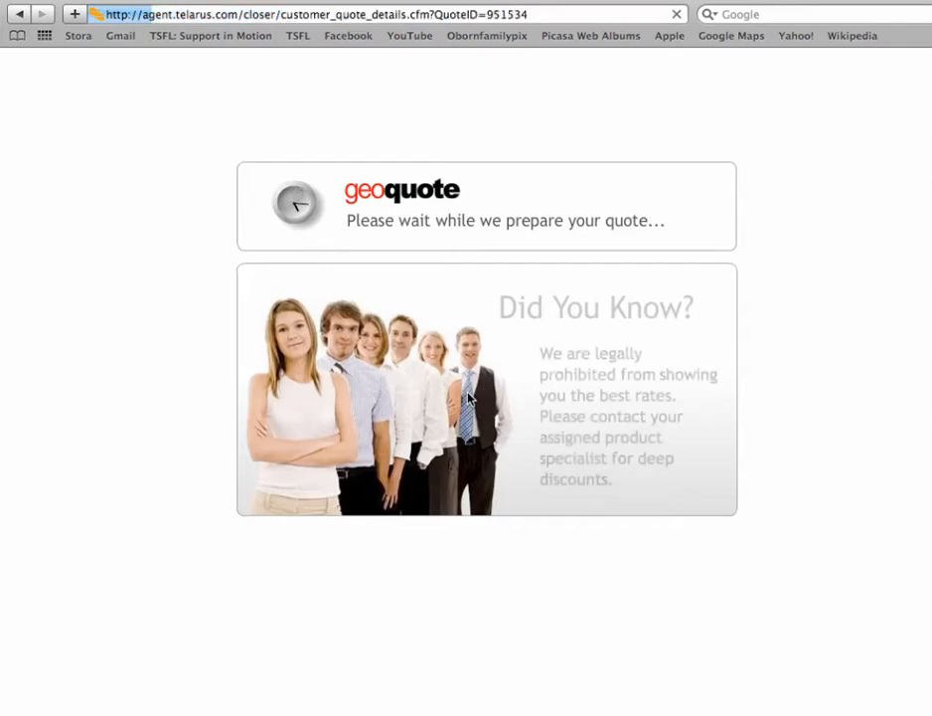
- Open the configuration of the 3-year Comcast Business Broadband Deluxe 100 plan (100M x 10M) in the quote results
scroll(413, 396, down, 2)
scroll(413, 397, down, 3)
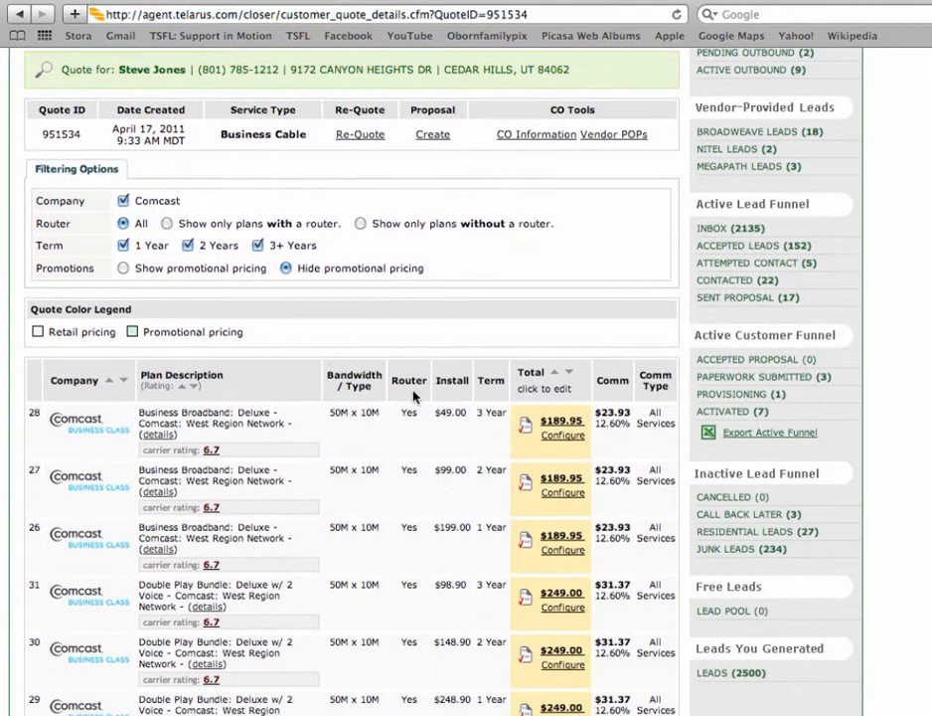
scroll(414, 397, down, 1)
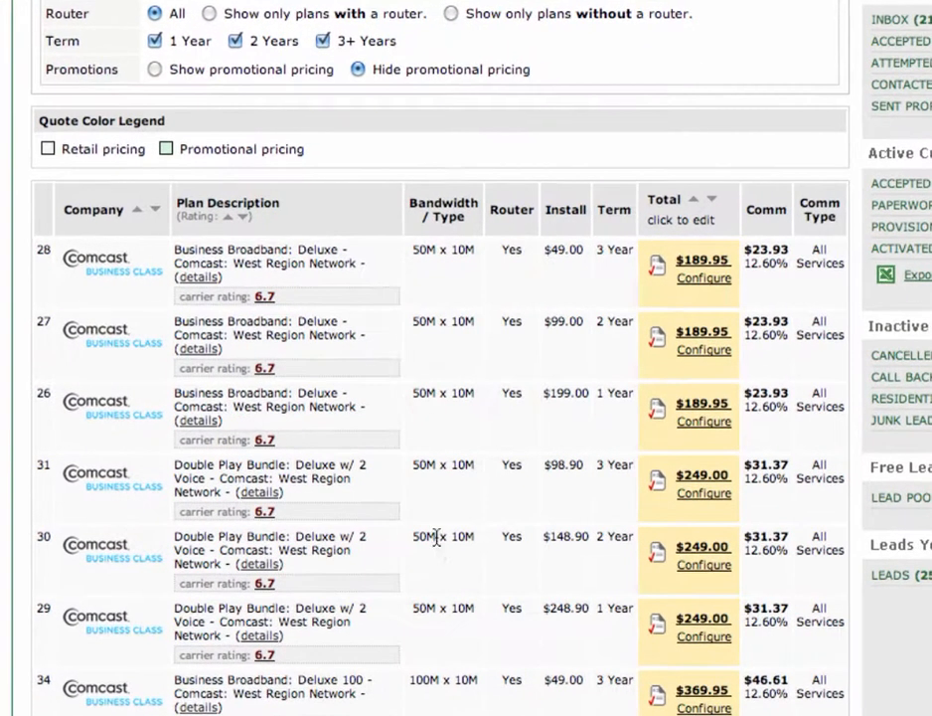
scroll(434, 544, down, 2)
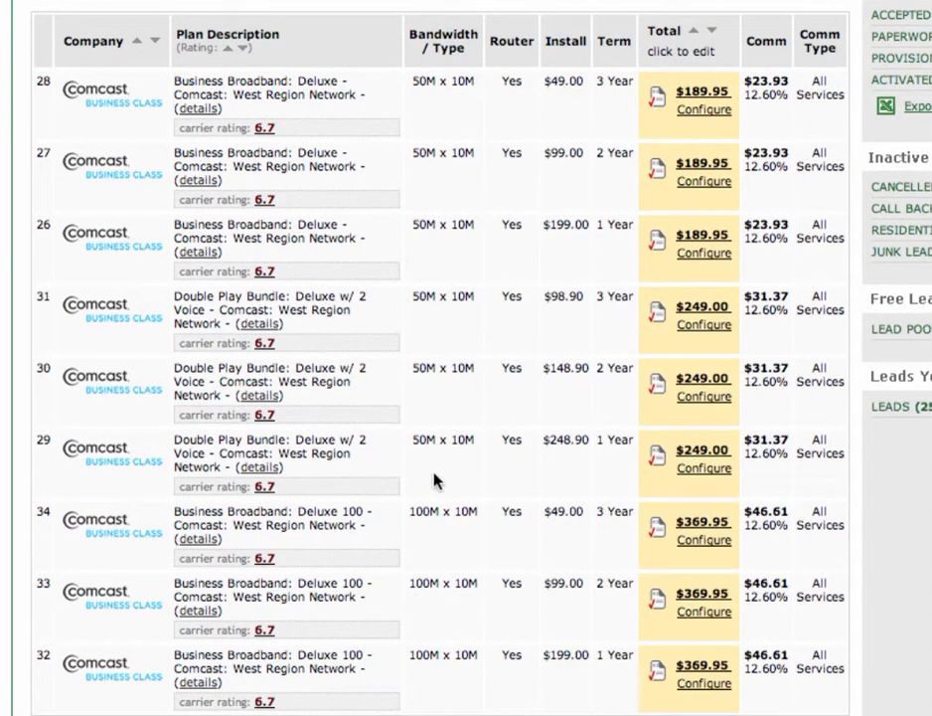
click(686, 541)
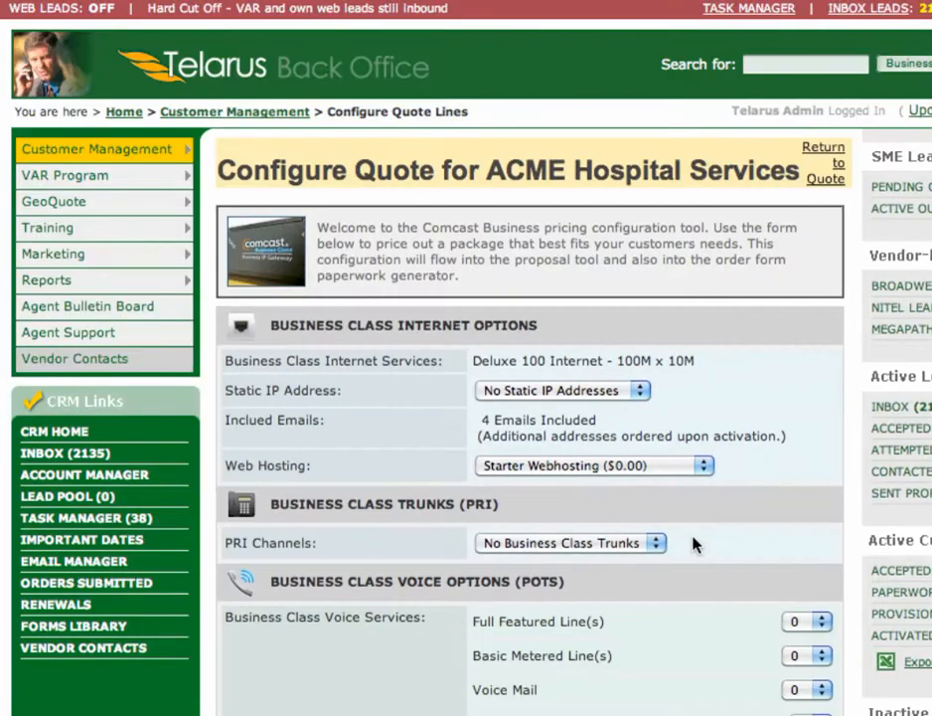
- Set the internet options to one static IP ($4.95) and Business Webhosting ($19.95)
scroll(749, 220, down, 3)
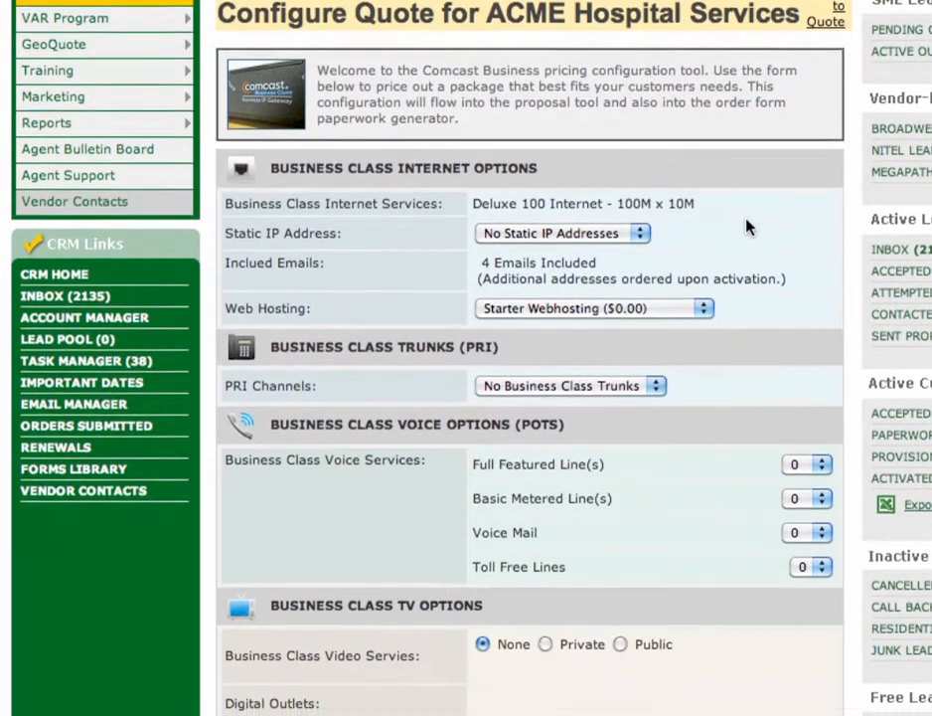
scroll(749, 227, down, 2)
click(596, 140)
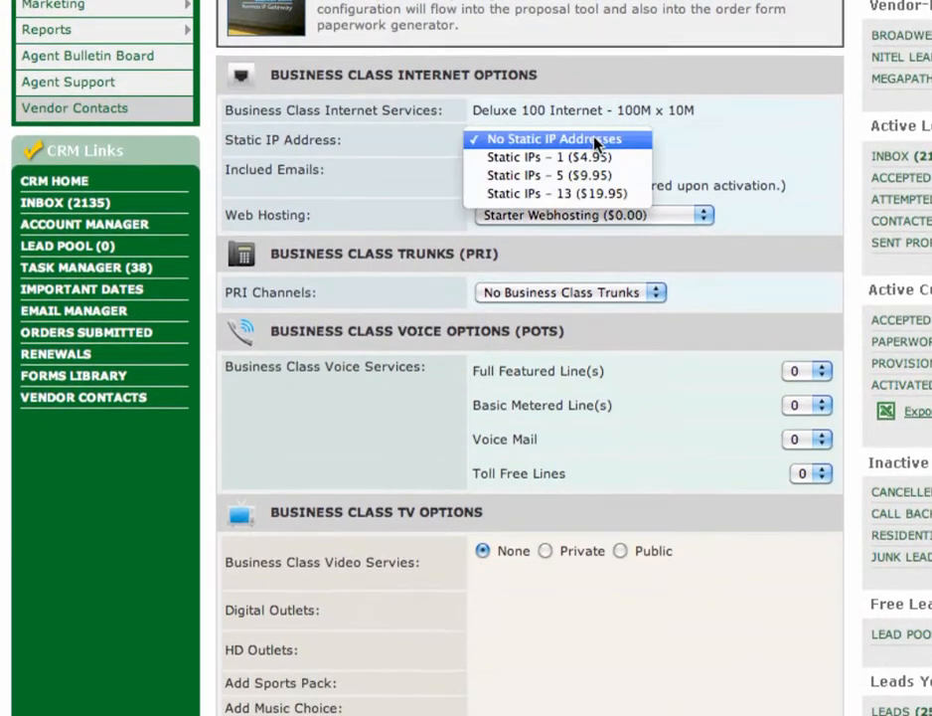
click(600, 159)
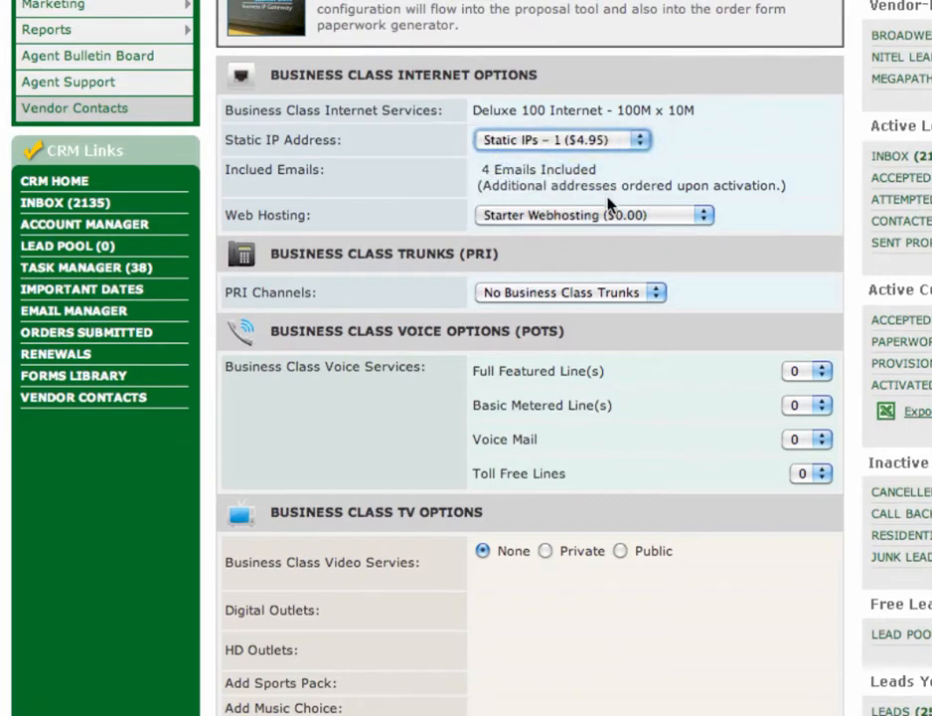
click(612, 213)
click(622, 233)
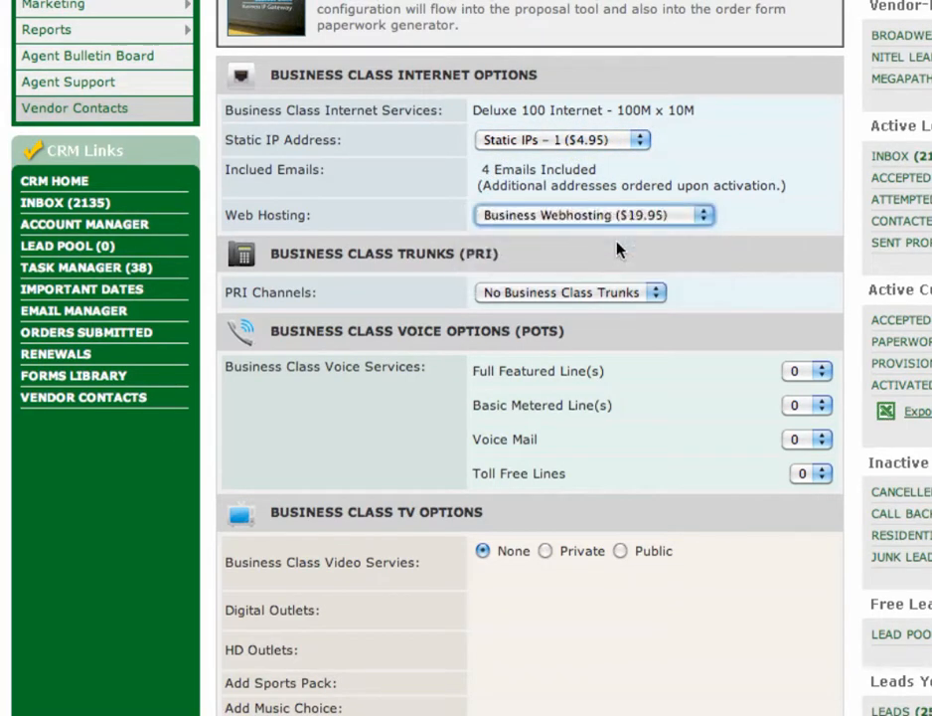
- Add one full featured voice line and choose private business class video service
click(795, 370)
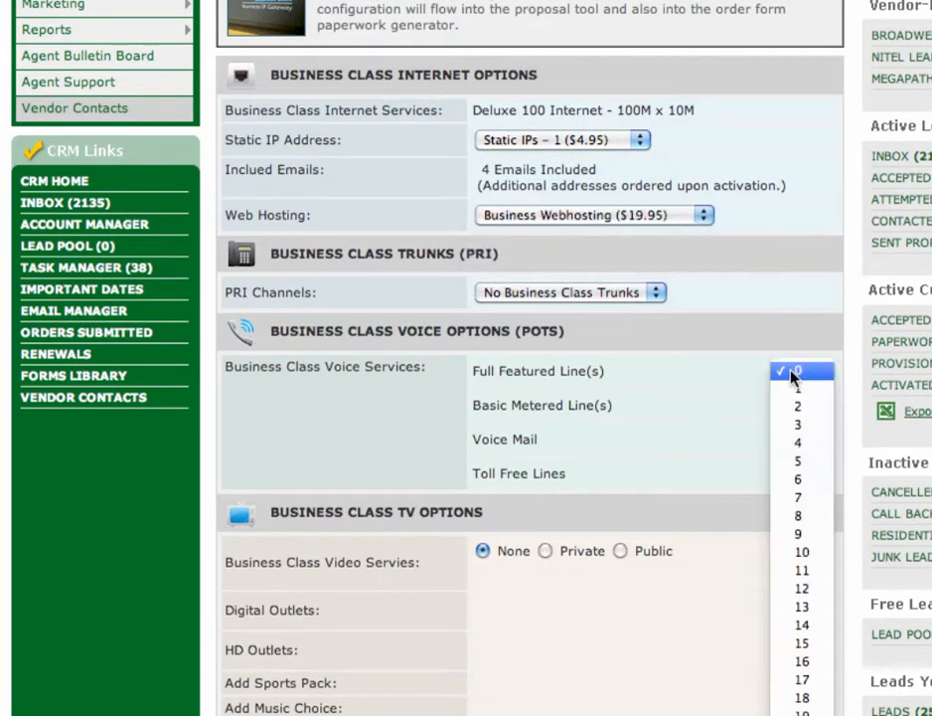
click(793, 394)
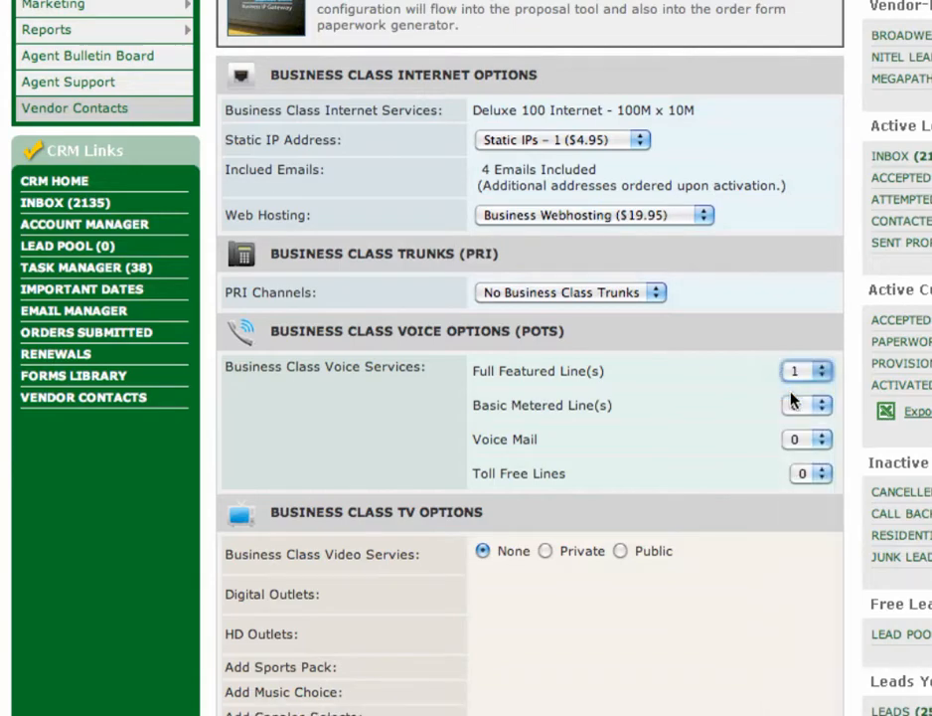
click(546, 551)
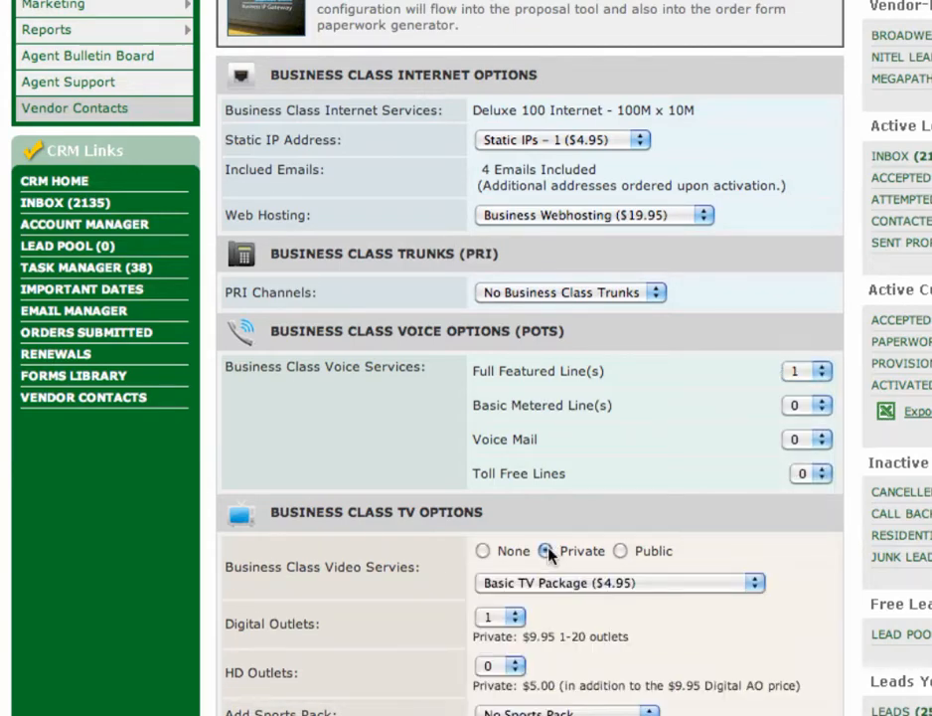
- Update the quote to create the Comcast paperwork, then review and confirm the product configuration
scroll(610, 602, down, 4)
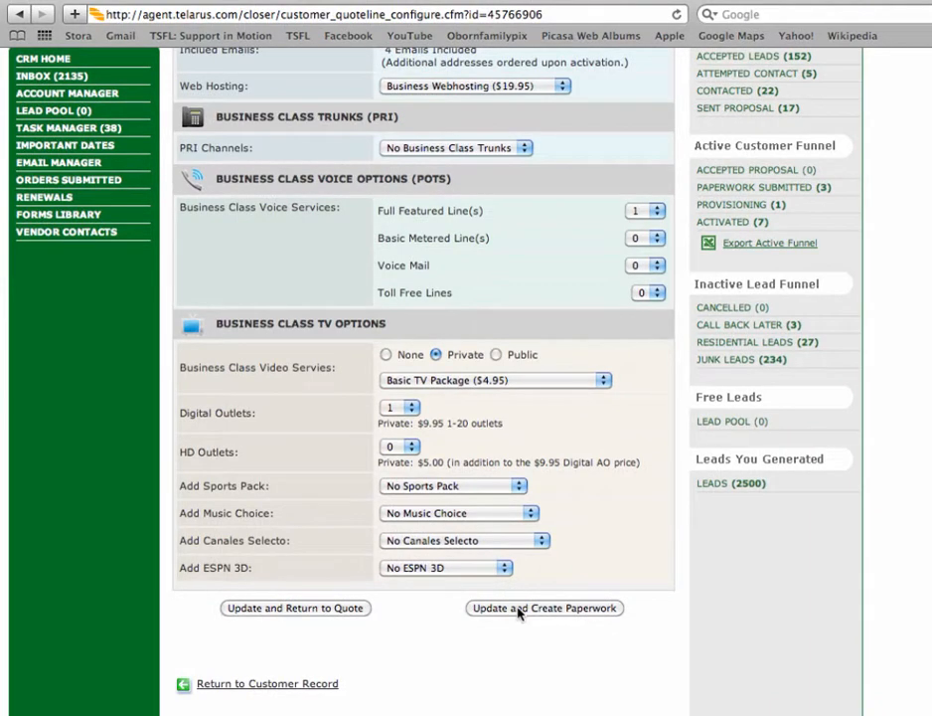
click(518, 609)
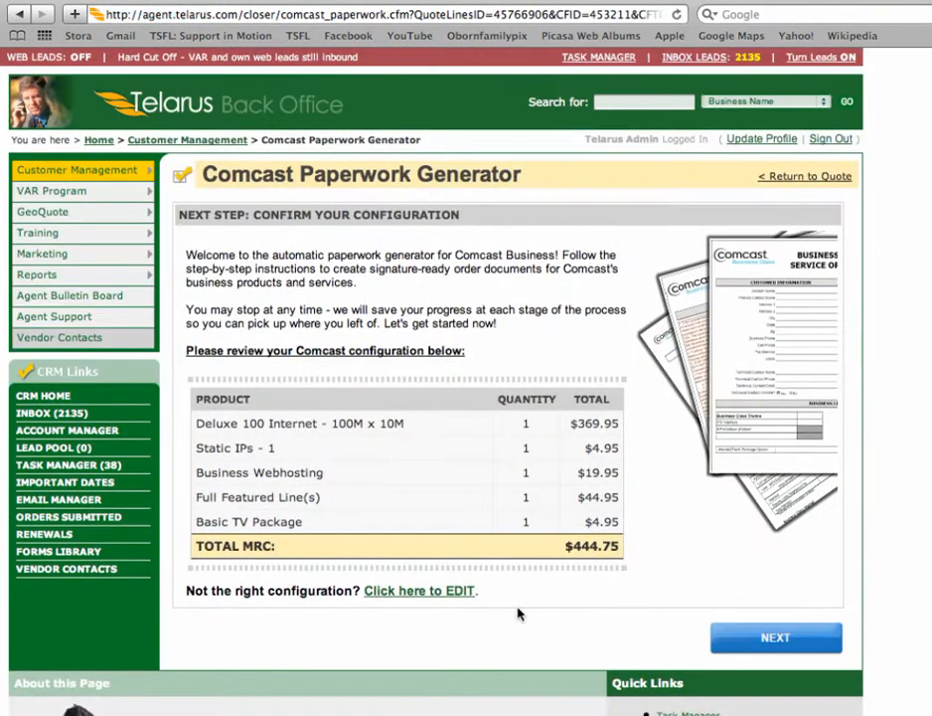
drag(416, 422, 562, 542)
click(506, 522)
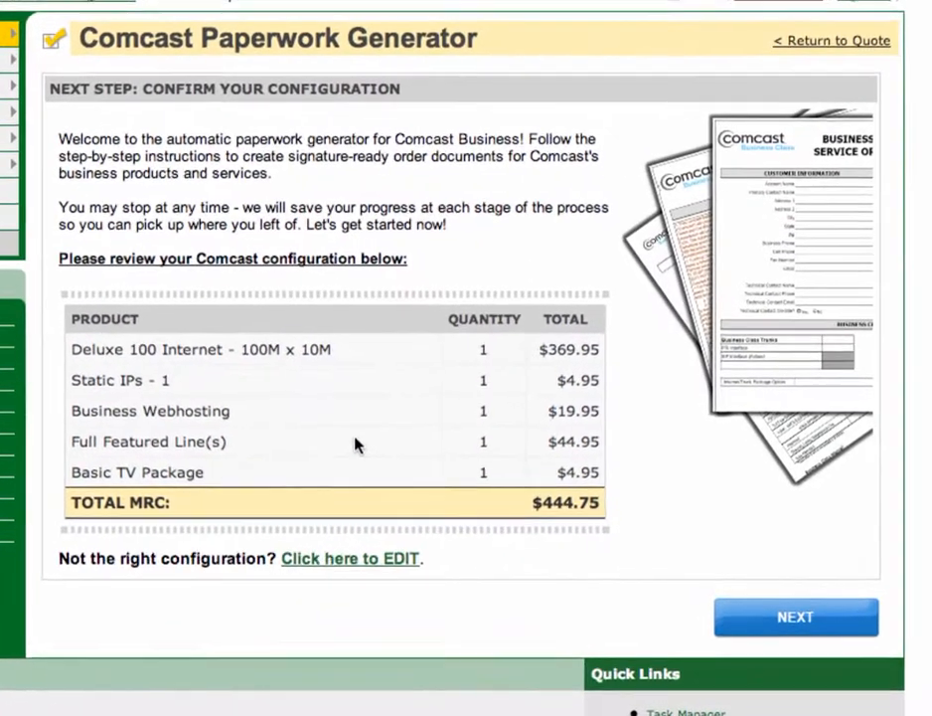
scroll(355, 444, down, 1)
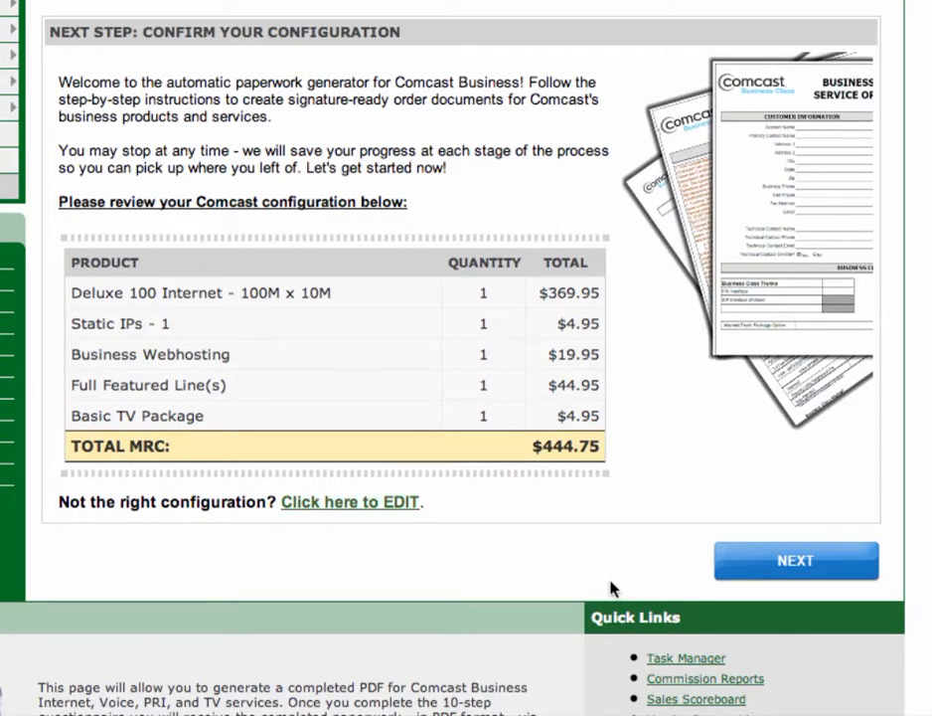
click(787, 567)
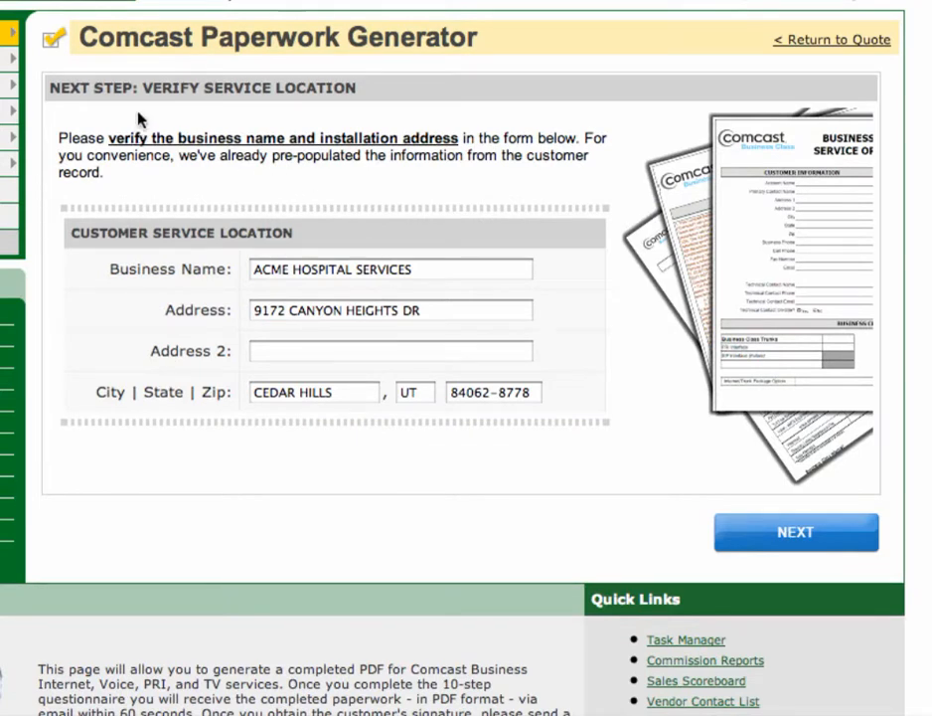
- Verify the business name and installation address of the service location and continue to the primary contact
drag(144, 88, 352, 88)
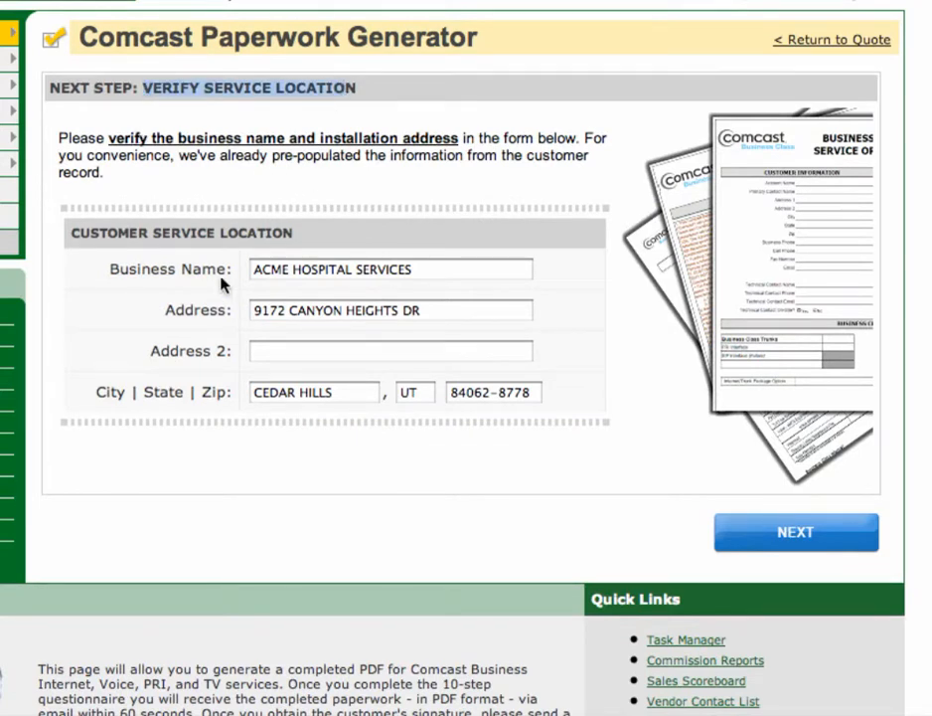
triple_click(266, 310)
click(739, 534)
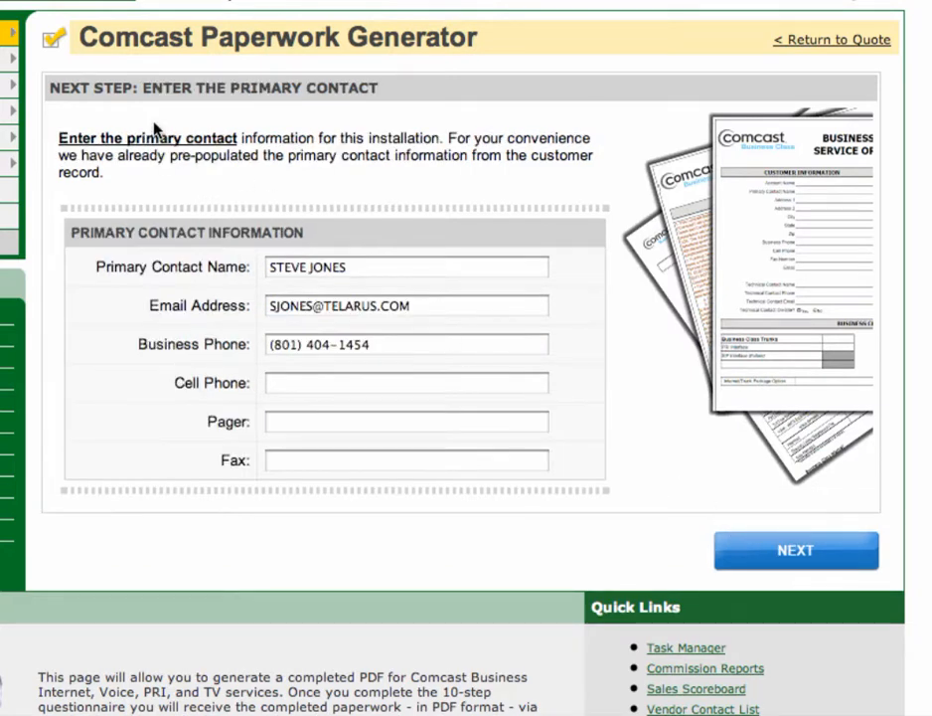
- Review the primary contact's pre-filled name, email and business phone, and accept them without adding a cell phone
drag(59, 139, 260, 155)
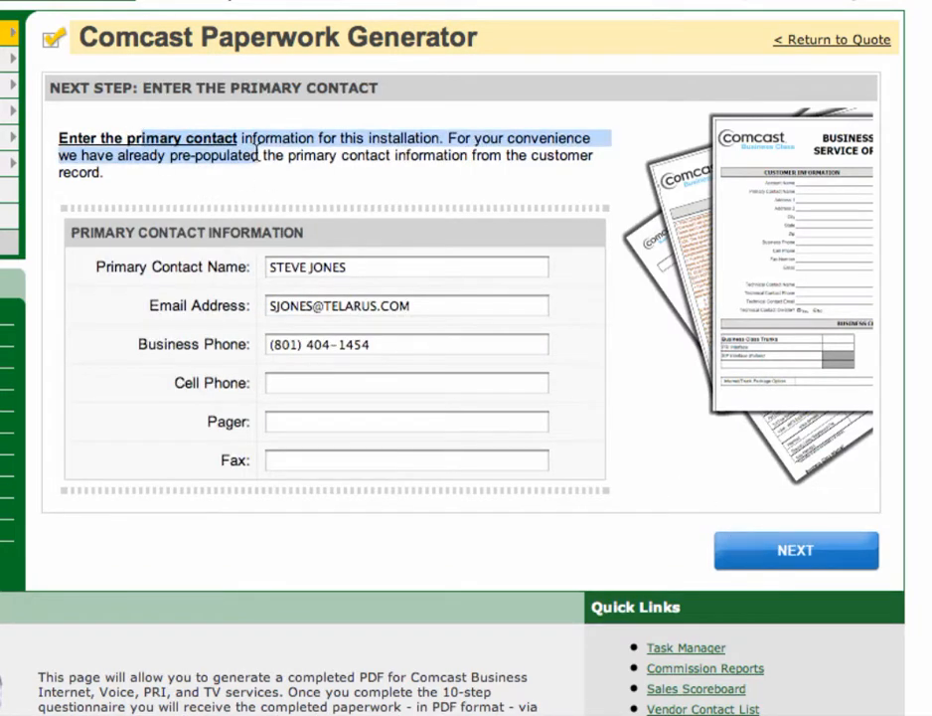
click(261, 155)
drag(350, 267, 270, 274)
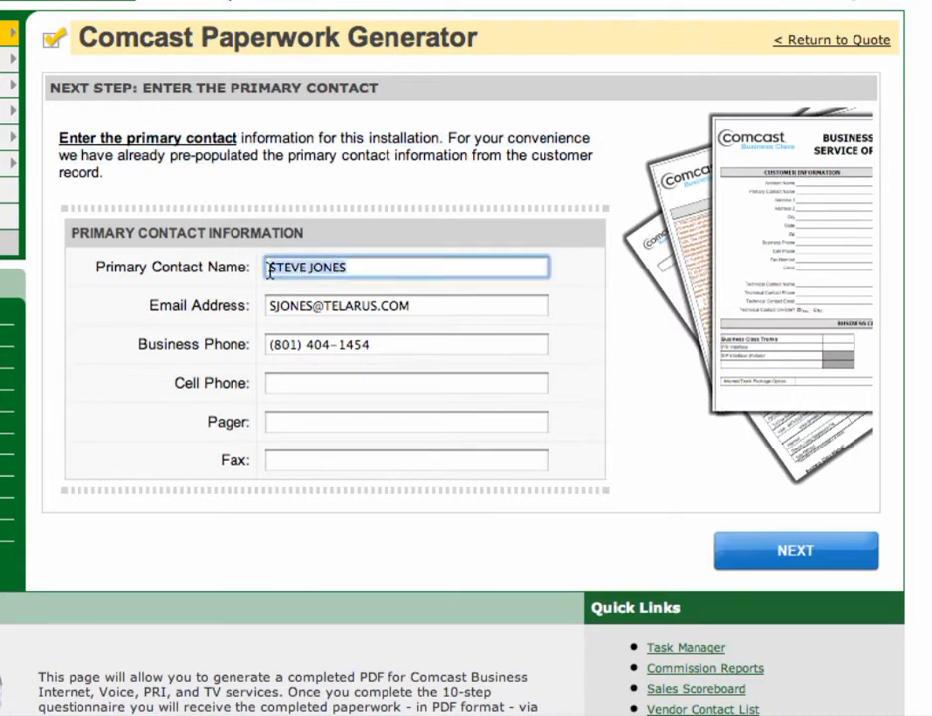
drag(421, 307, 269, 309)
click(308, 345)
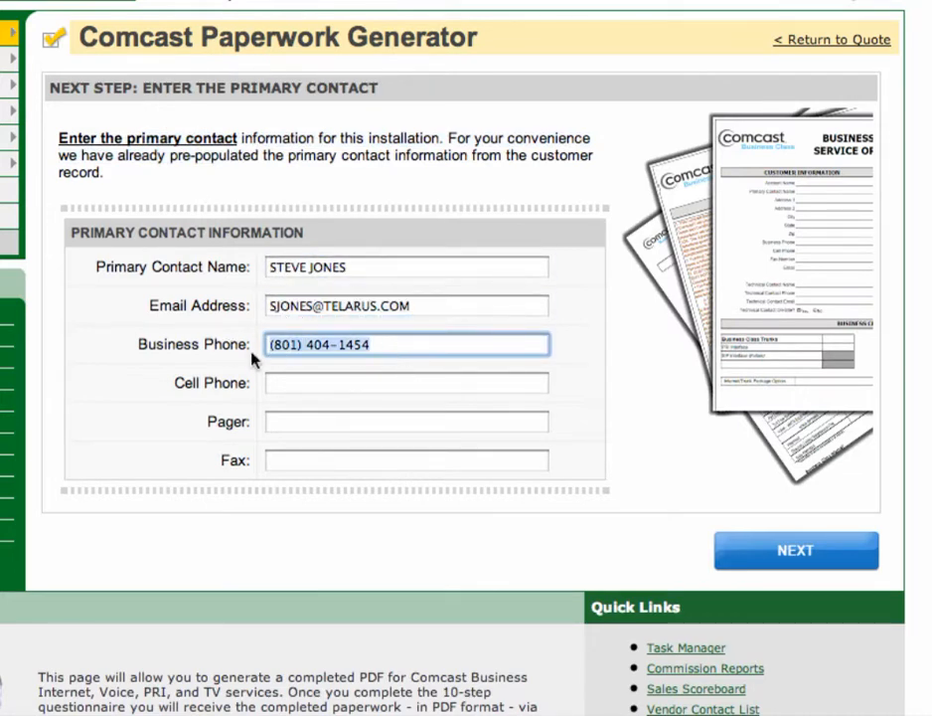
click(323, 384)
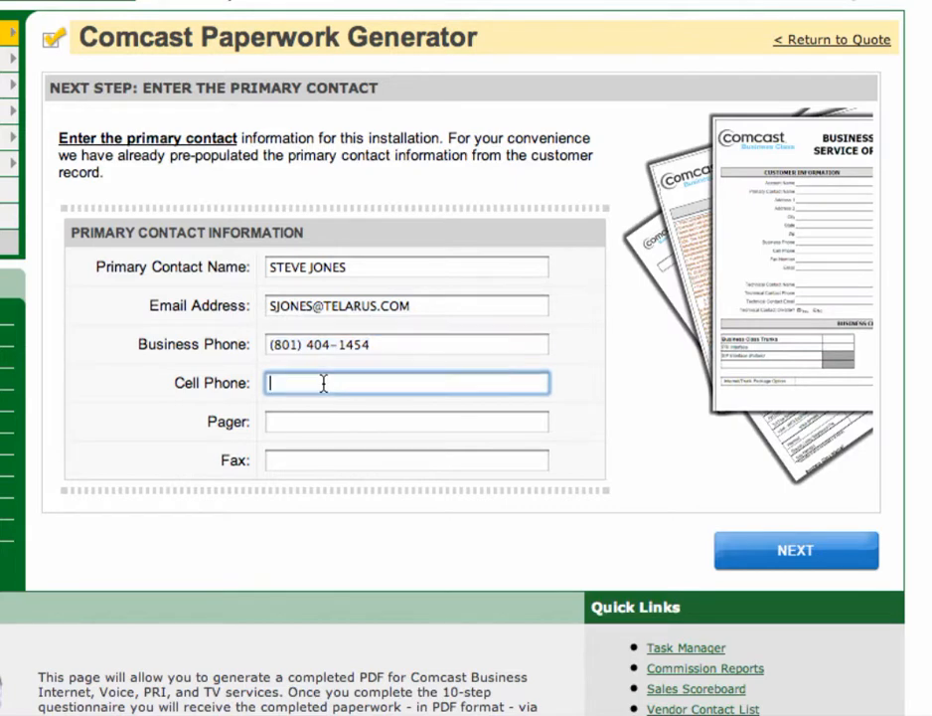
click(769, 553)
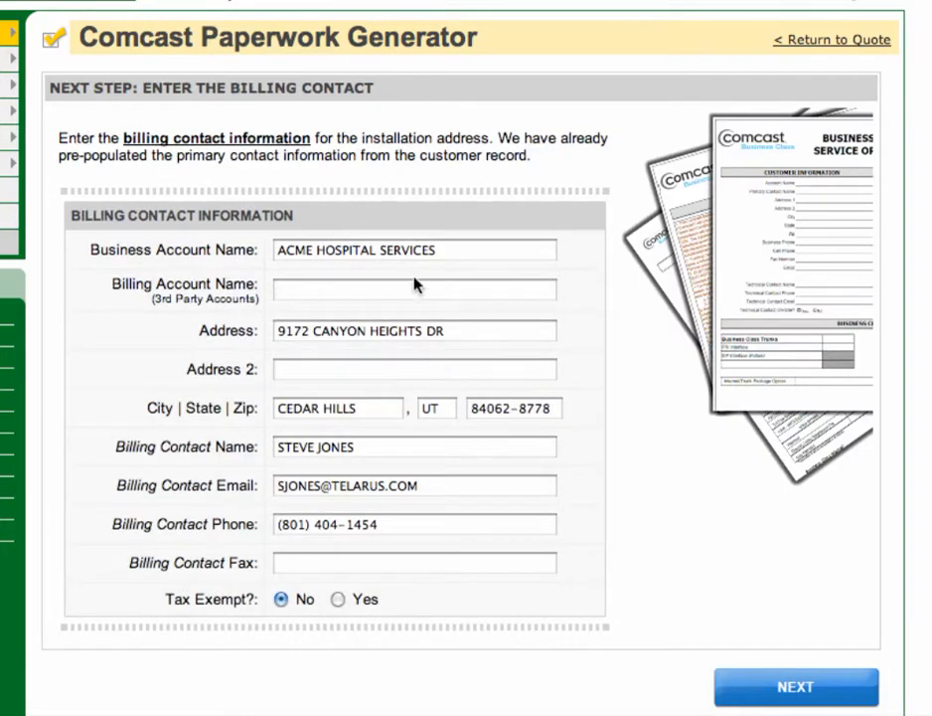
- Review the pre-filled billing account, address and contact details, and accept them with tax exempt left at No
drag(430, 255, 279, 251)
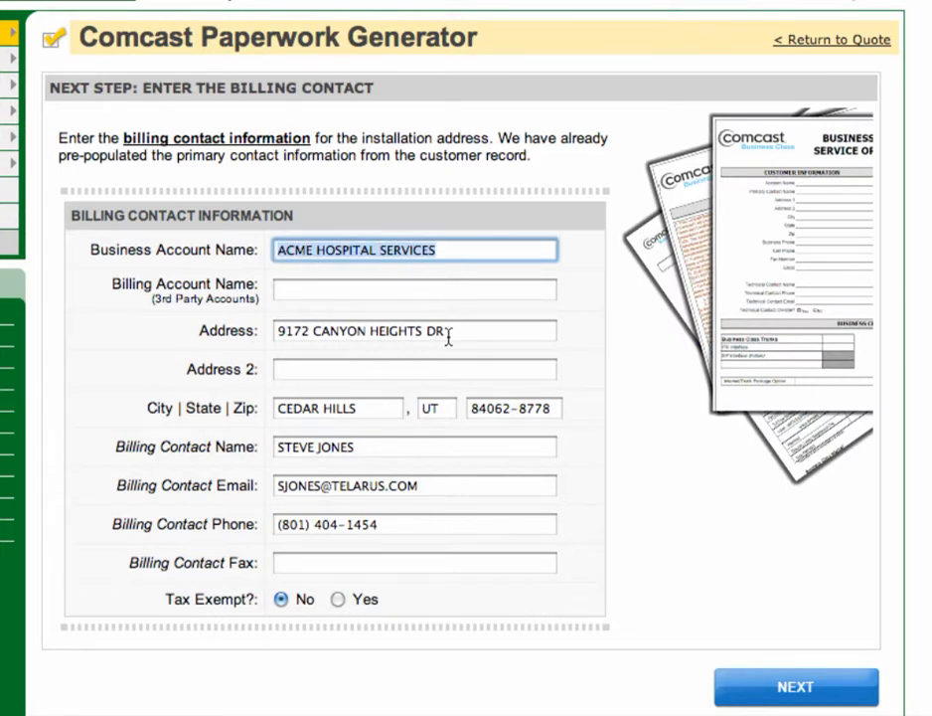
drag(446, 333, 239, 346)
drag(375, 410, 283, 411)
drag(363, 443, 287, 444)
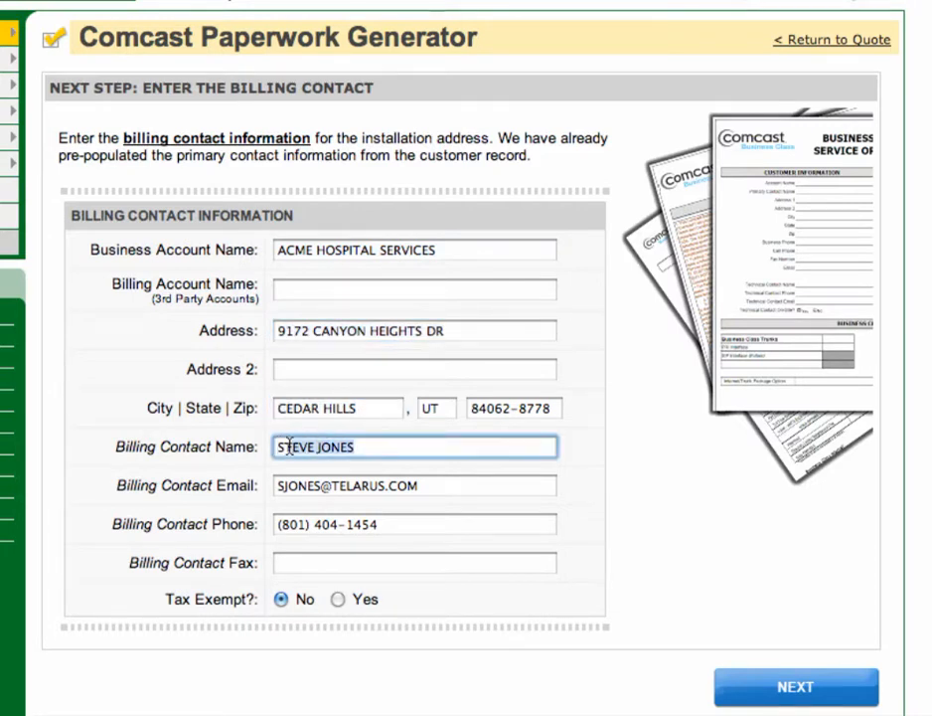
click(429, 487)
drag(429, 487, 277, 488)
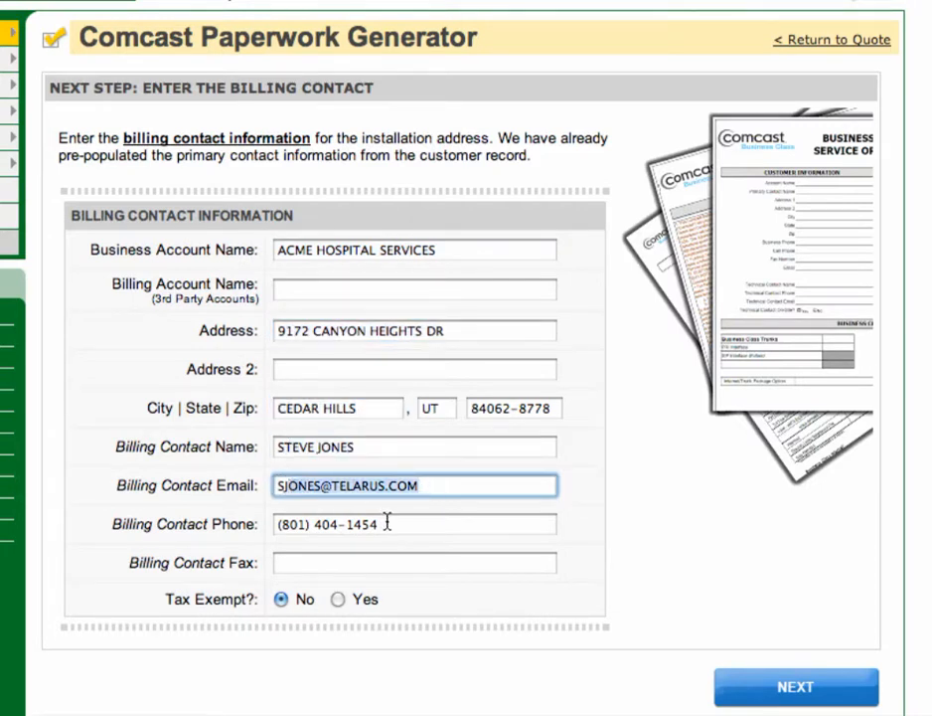
drag(384, 522, 286, 524)
click(311, 565)
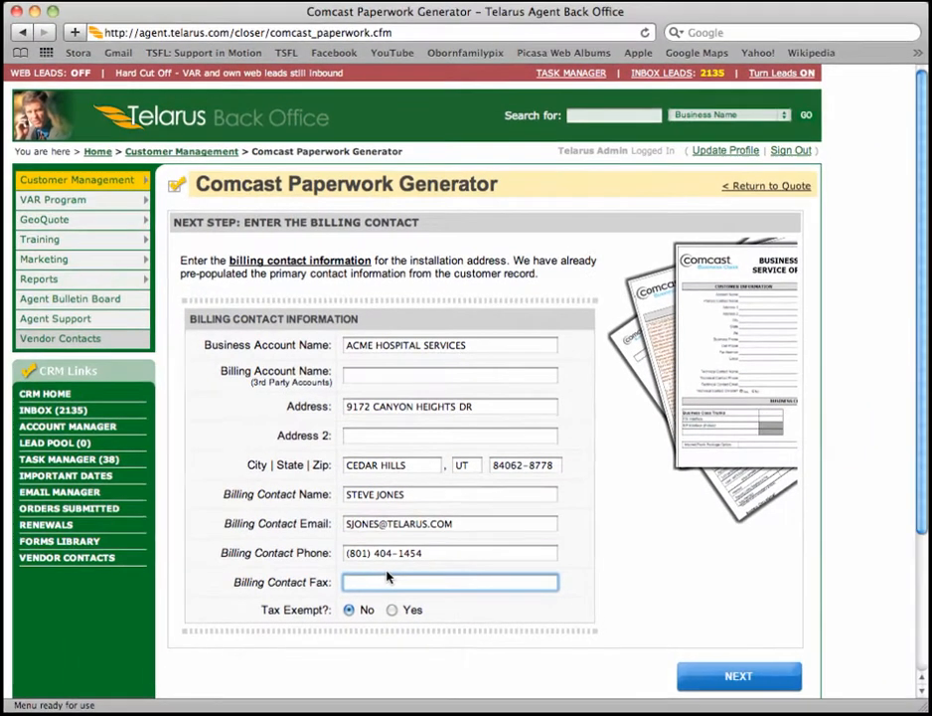
click(730, 675)
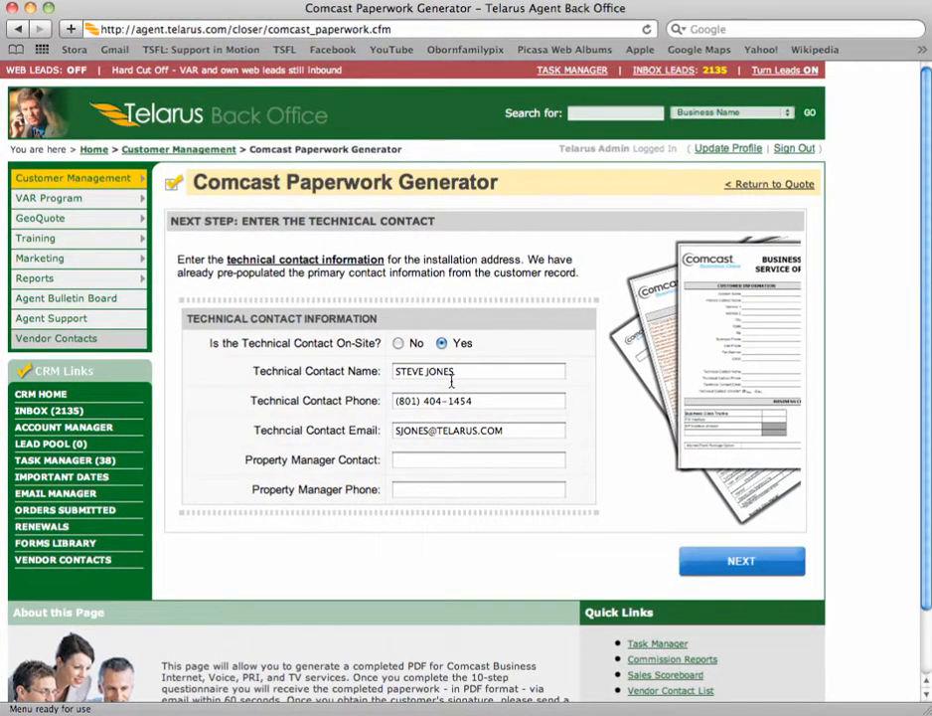
- Mark the technical contact as not on-site, keep the pre-filled name, phone and email, and continue to the voice service
drag(454, 375, 395, 374)
click(416, 400)
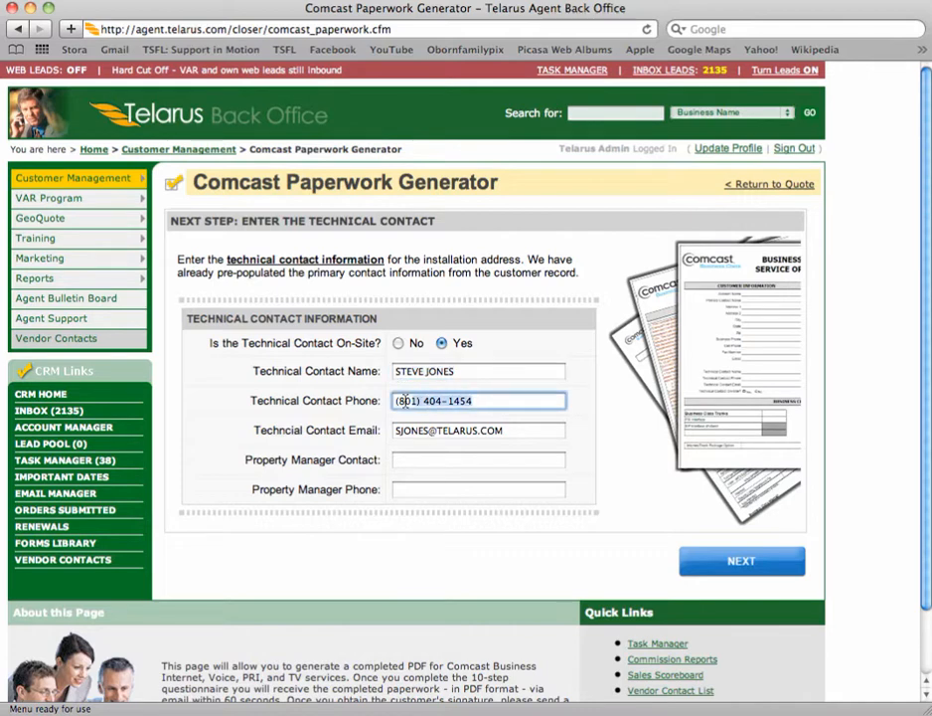
click(531, 435)
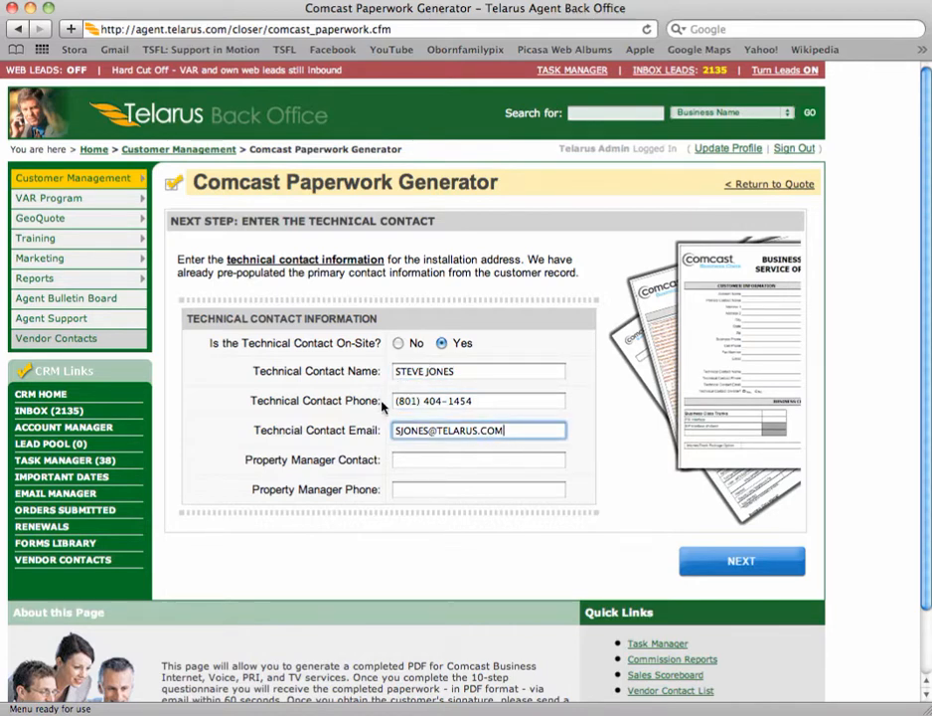
click(399, 343)
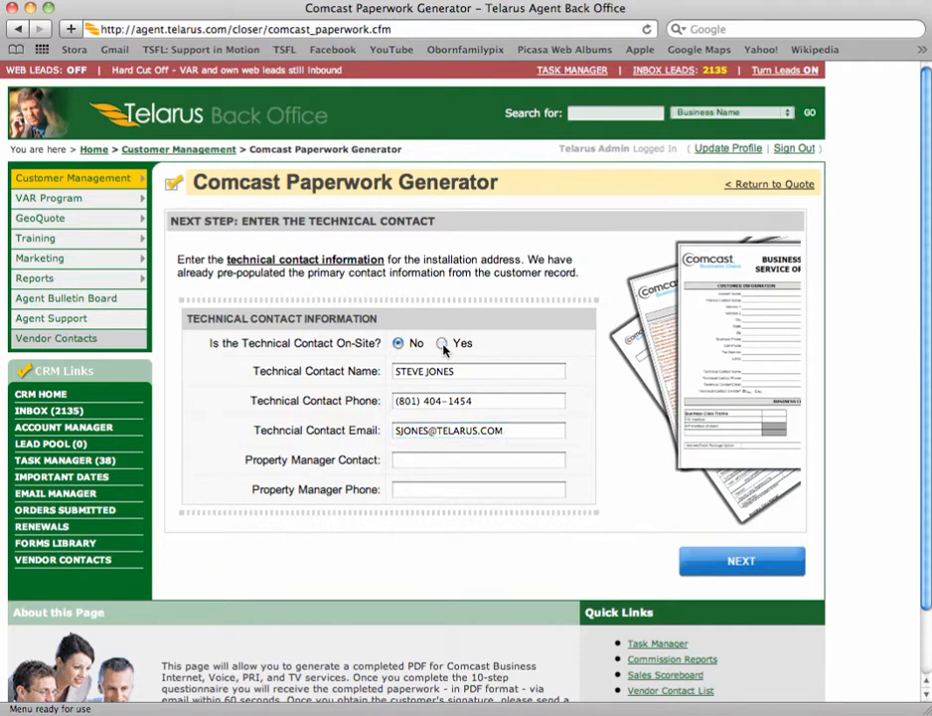
click(441, 343)
click(397, 343)
drag(485, 405, 397, 401)
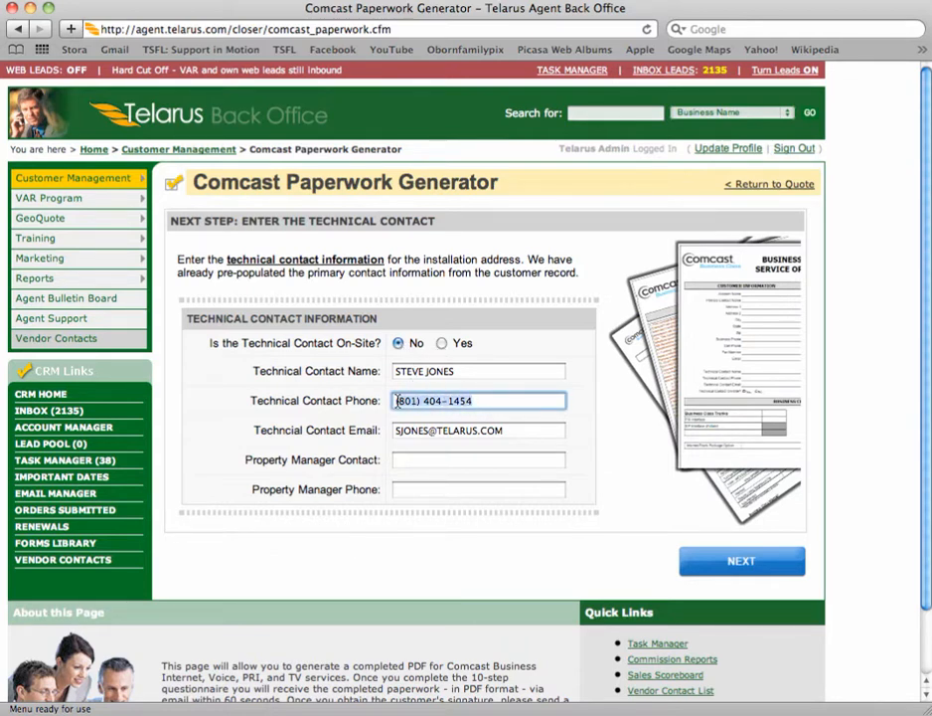
click(736, 561)
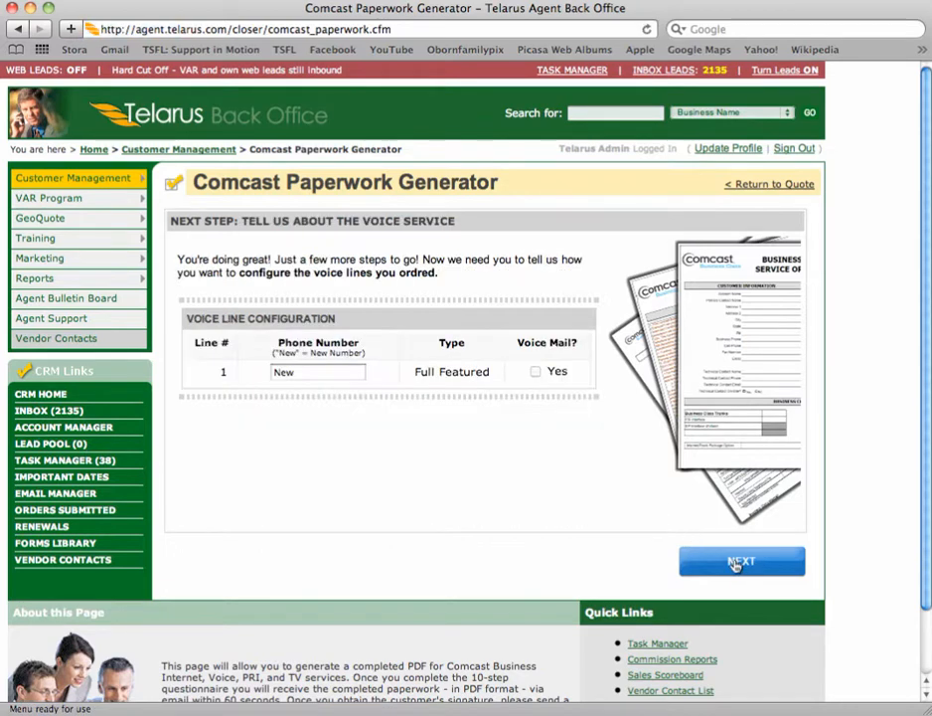
- Keep the phone number of voice line 1 as New without voice mail, and continue to the hunt group configuration
click(335, 374)
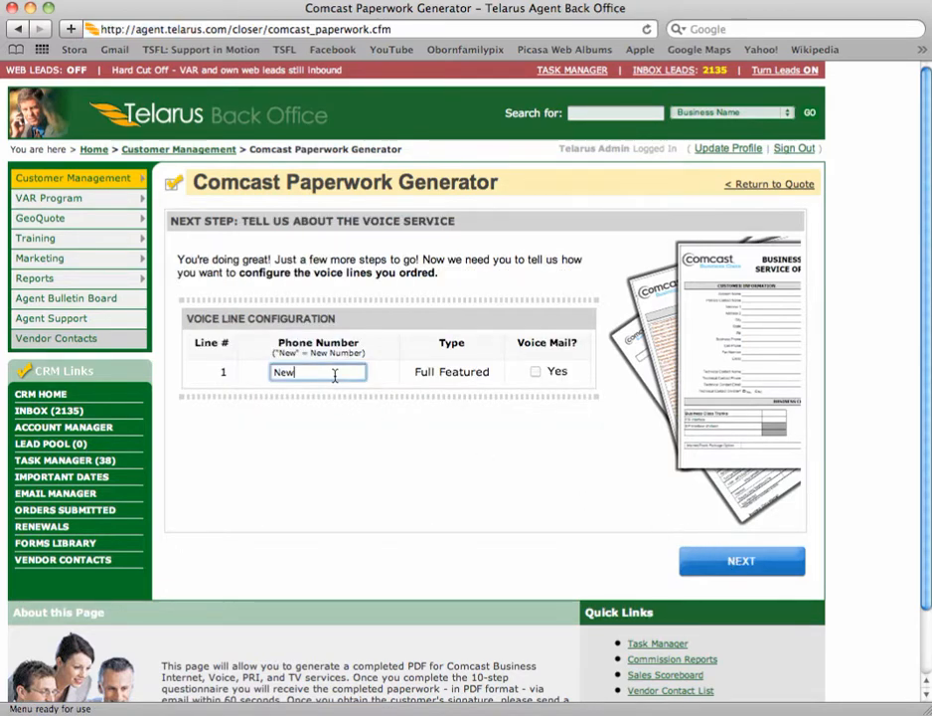
drag(328, 374, 267, 374)
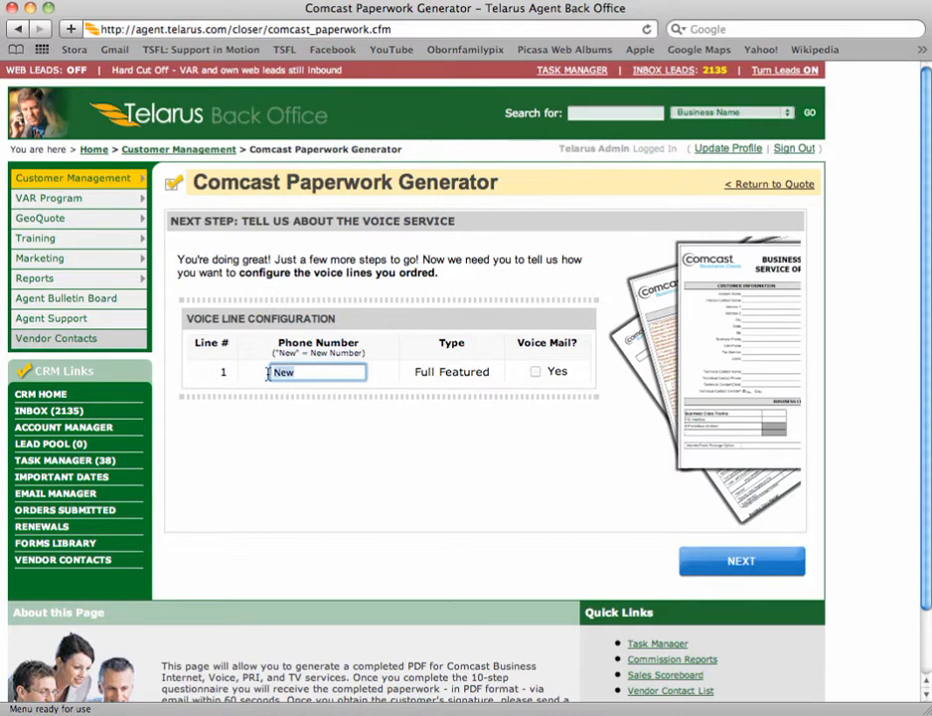
click(298, 373)
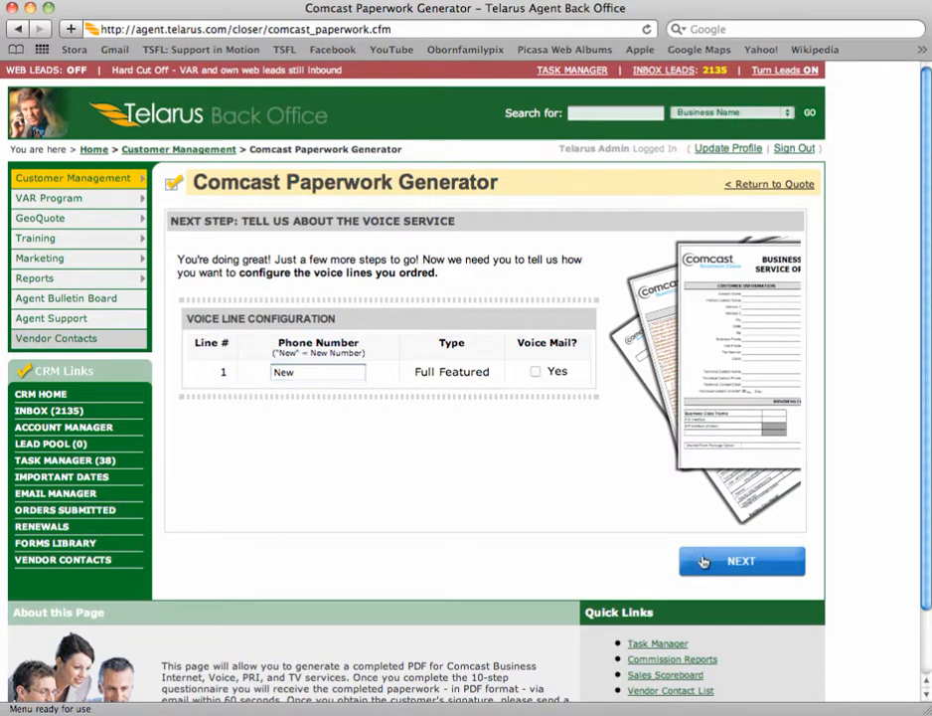
click(735, 562)
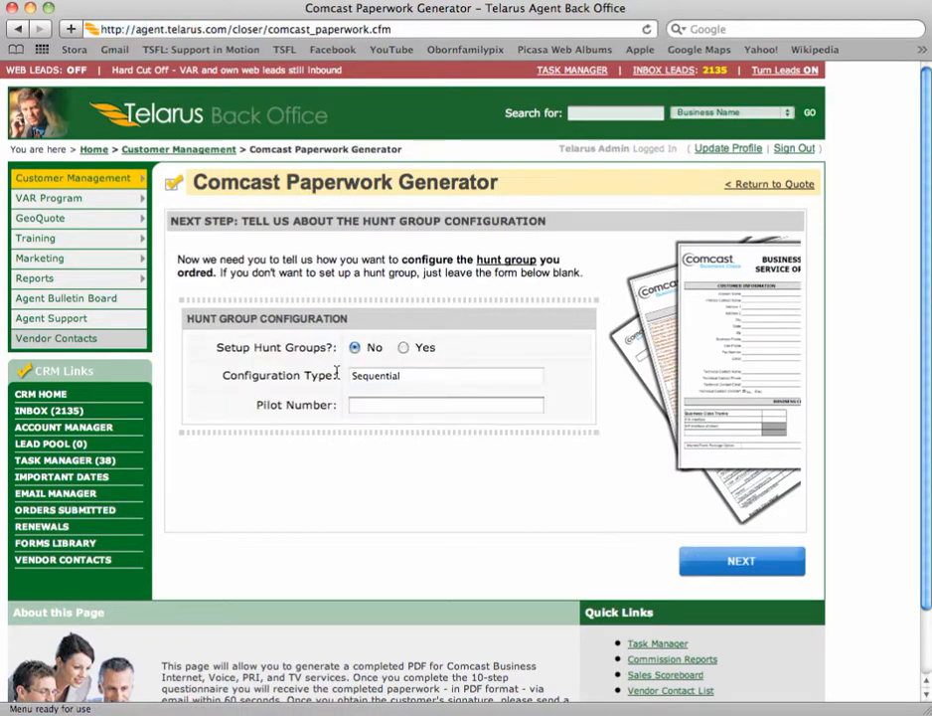
- Leave hunt group setup at No with the pilot number blank, and continue to the equipment configuration
click(382, 405)
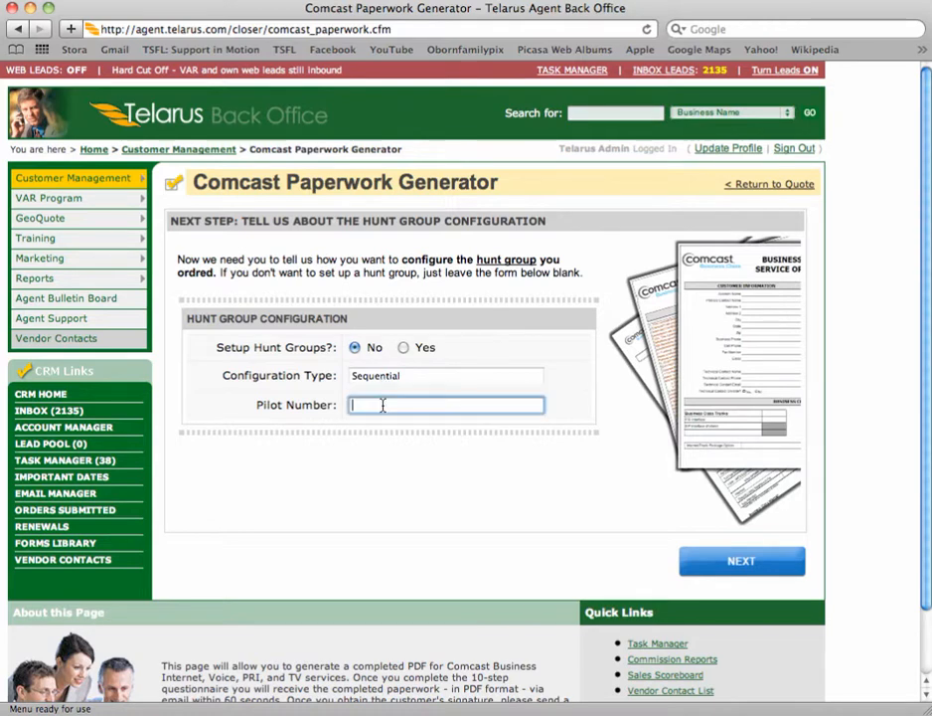
click(381, 375)
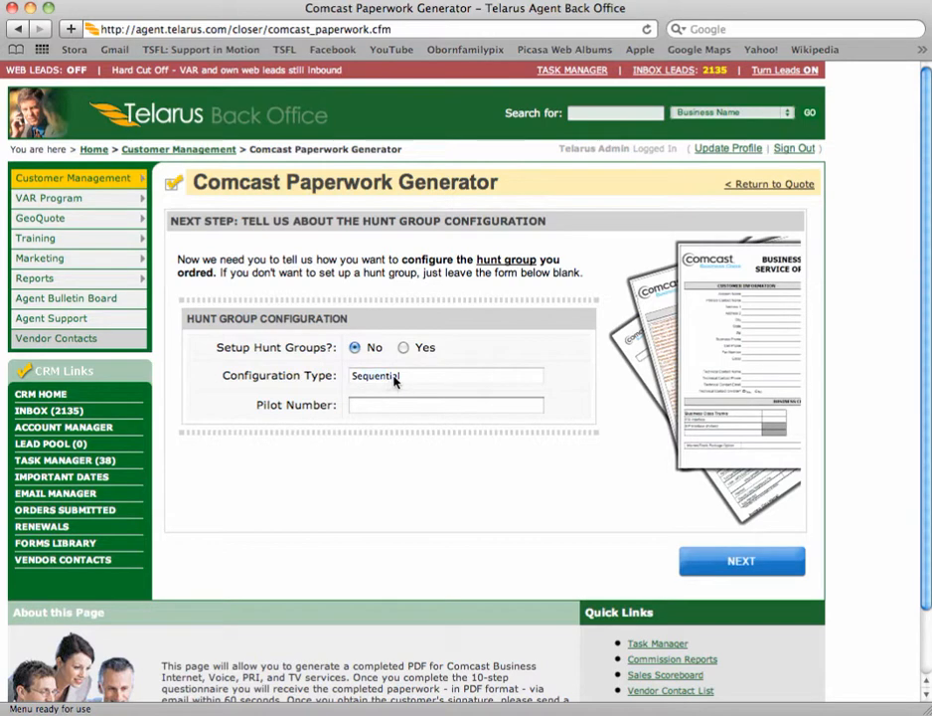
click(787, 559)
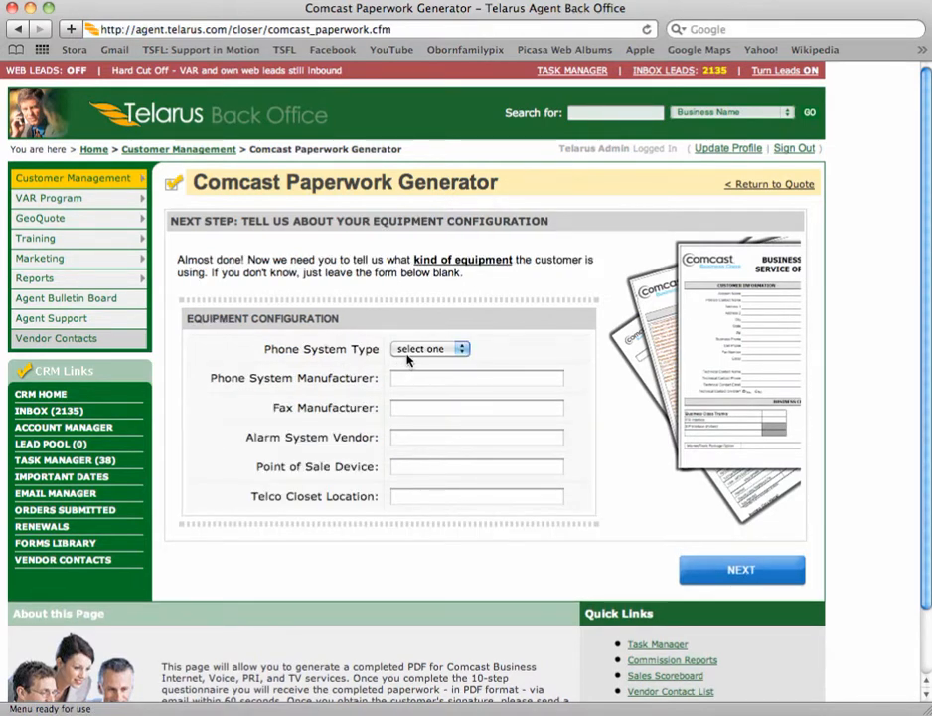
- Set the phone system type to PBX and its manufacturer to Avaya, leave the other equipment fields blank, and continue
click(429, 348)
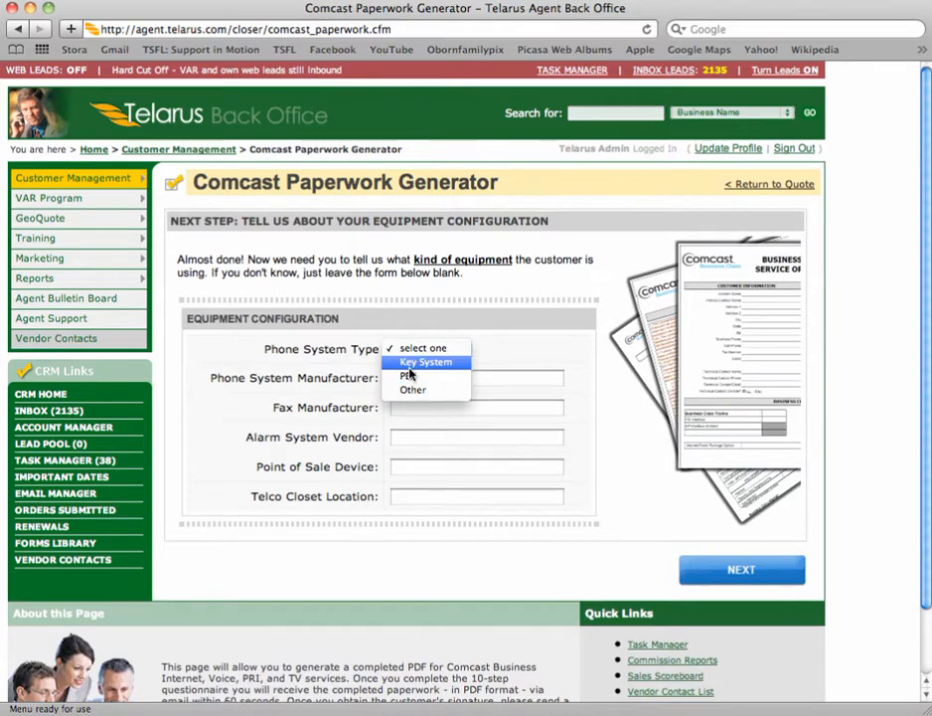
click(409, 376)
click(410, 378)
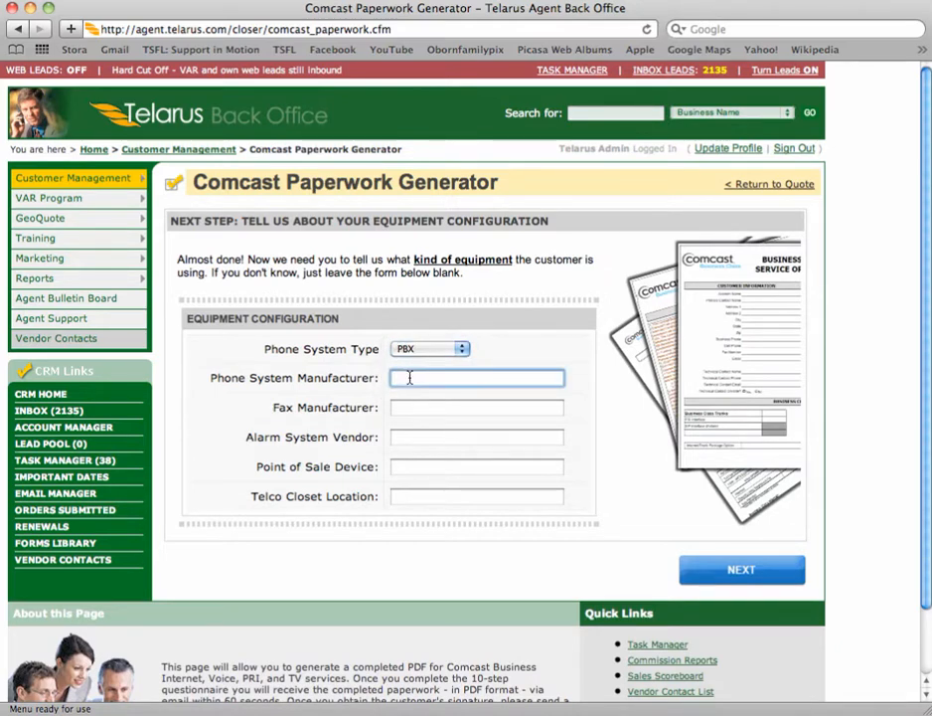
text(Avaya)
click(400, 407)
click(407, 437)
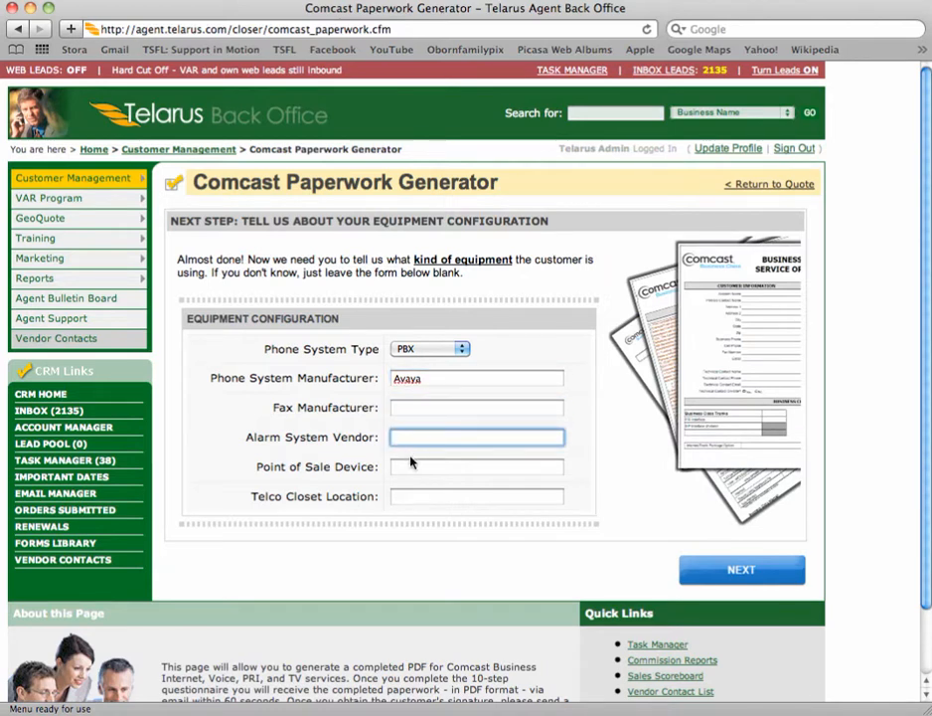
click(740, 571)
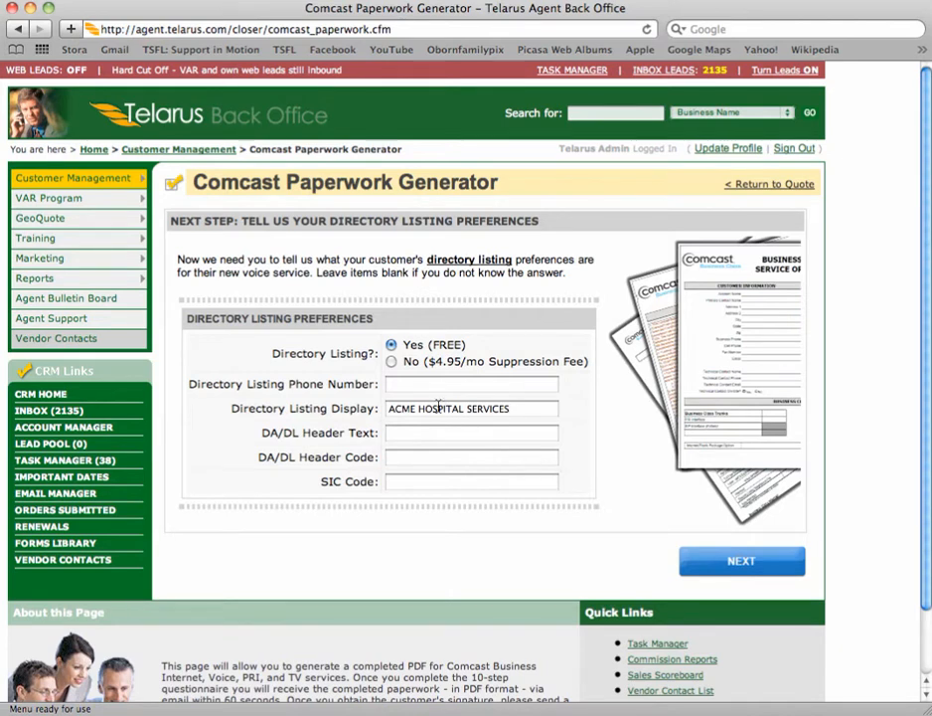
- Accept the free directory listing displayed as ACME HOSPITAL SERVICES, with the listing phone number left blank
drag(400, 346, 473, 350)
click(475, 352)
click(422, 408)
click(392, 385)
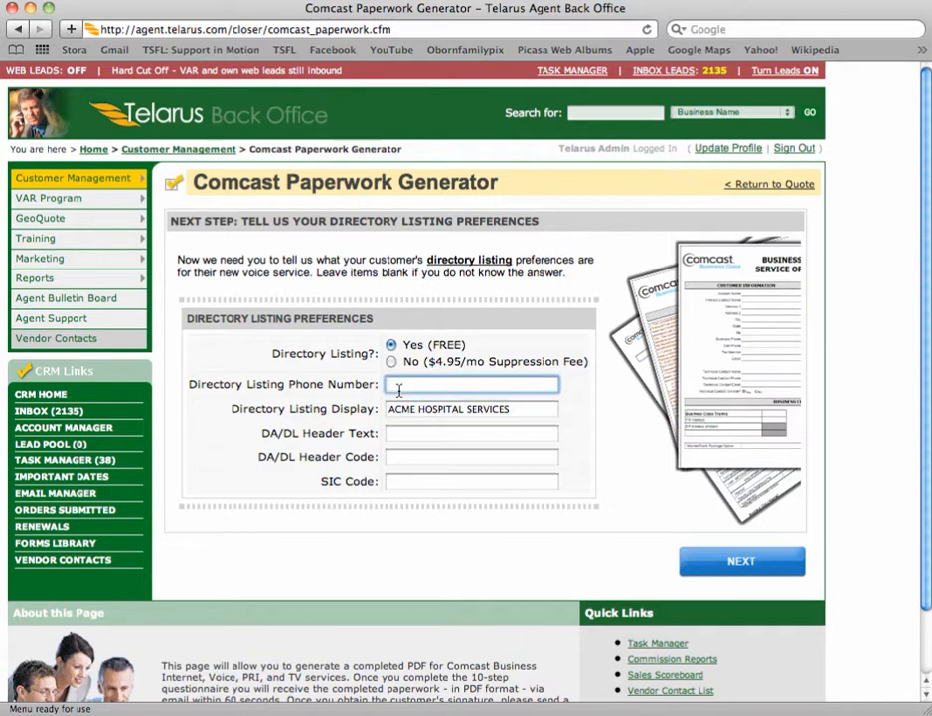
click(740, 563)
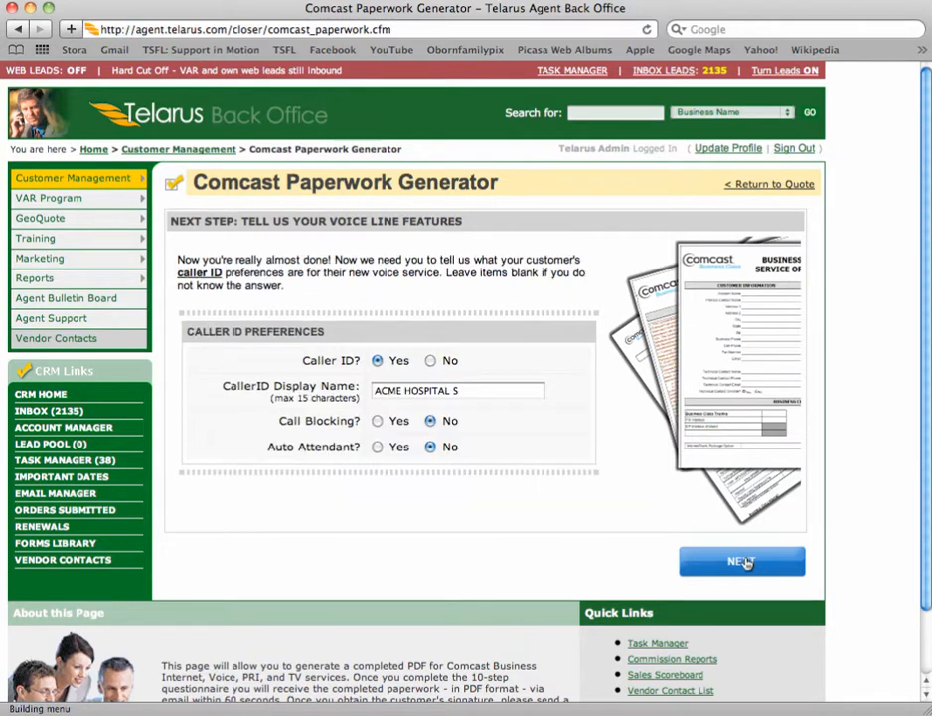
- Shorten the caller ID display name to ACME HOSPITAL and submit the caller ID preferences with call blocking and auto attendant at No
click(463, 390)
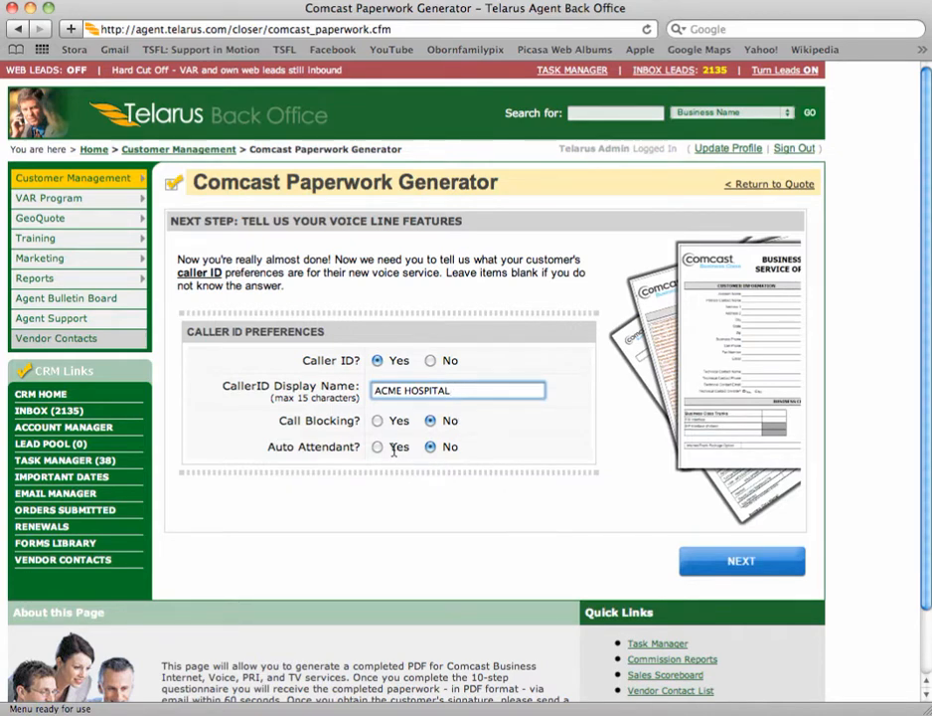
click(735, 560)
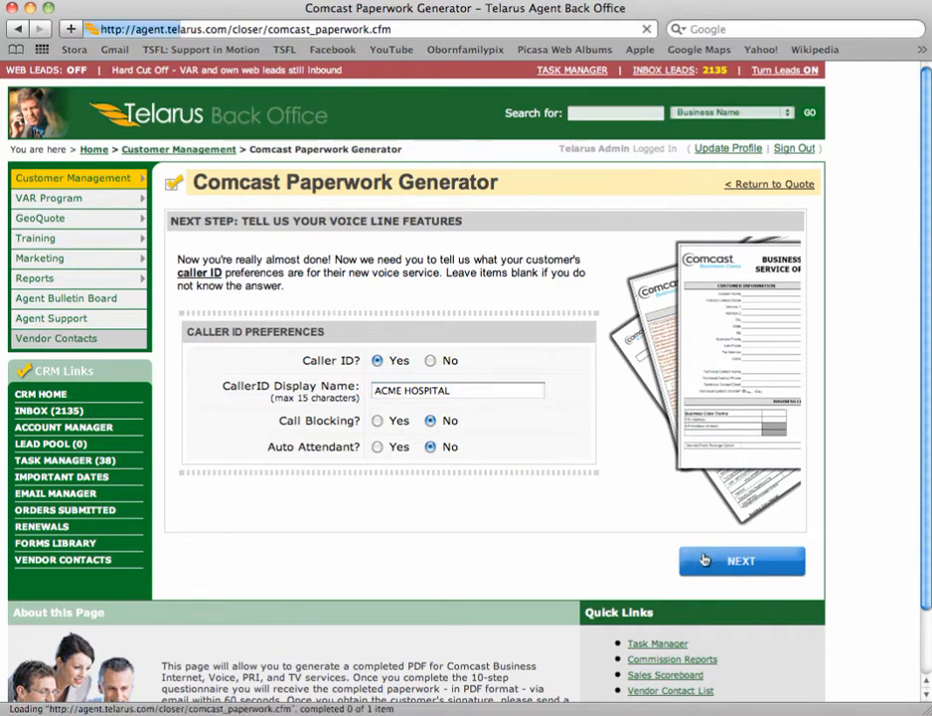
- Review the order's service location and product list for accuracy, and generate the contract
scroll(634, 536, down, 2)
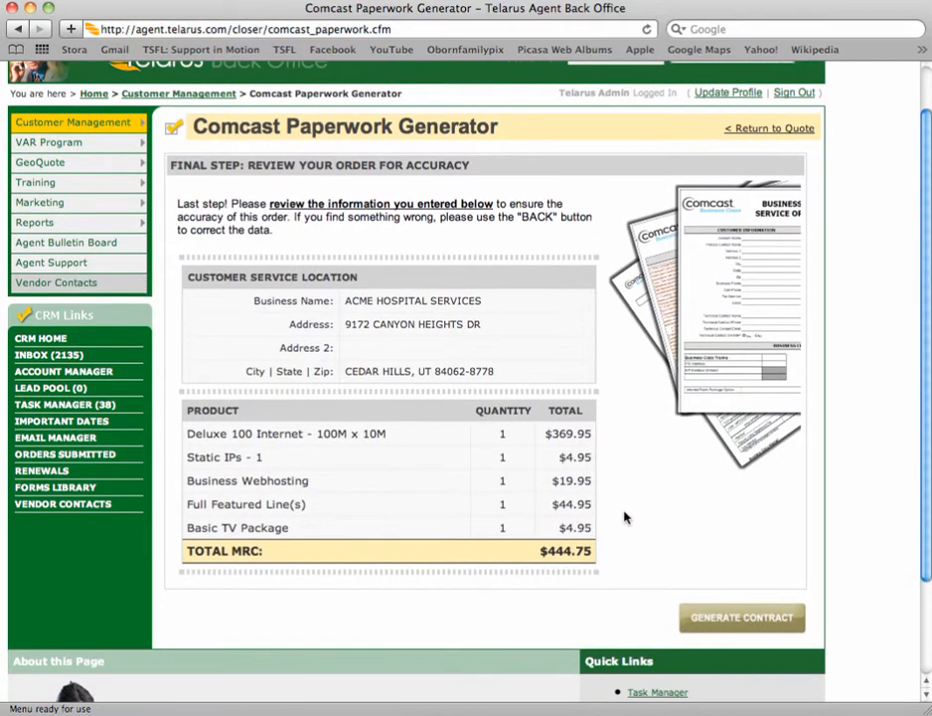
scroll(625, 518, up, 2)
scroll(304, 243, down, 2)
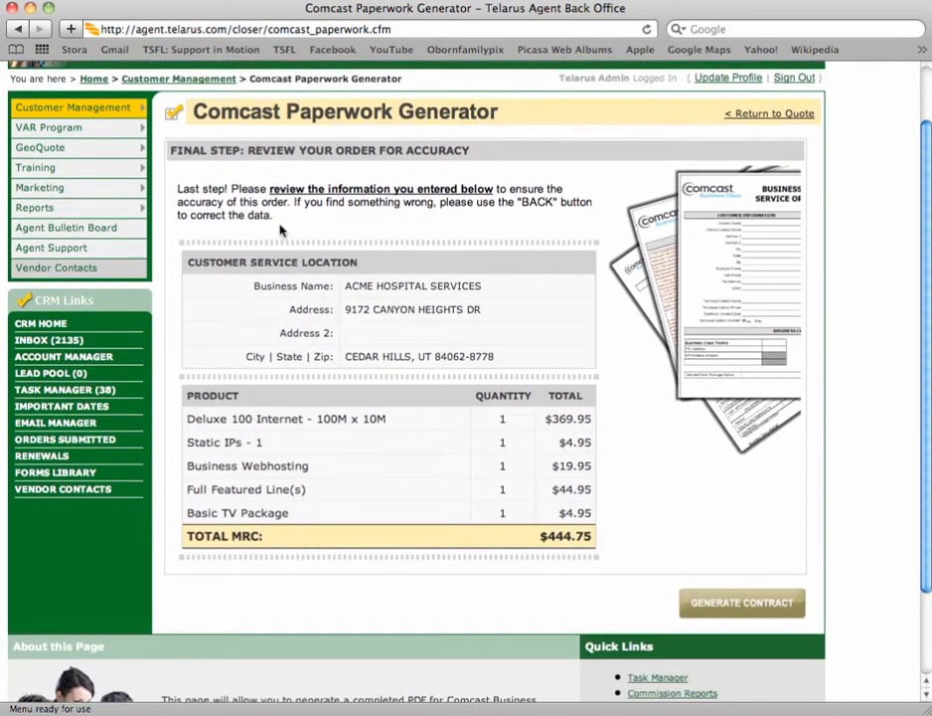
click(740, 611)
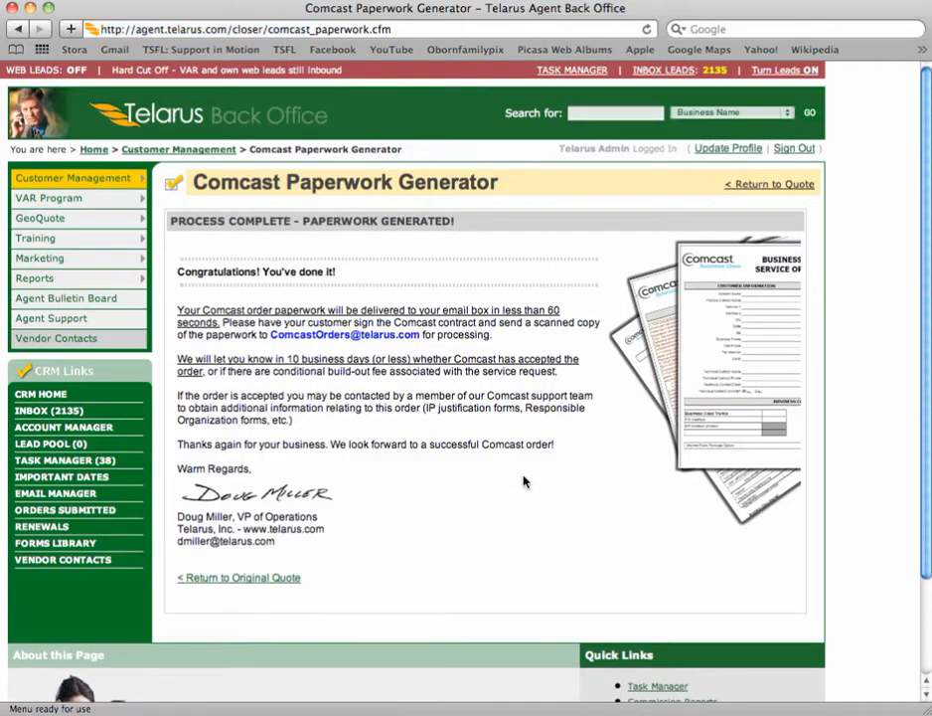
- Return through the original quote to the customer record and open the Comcast paperwork PDF among its attached documents
click(291, 578)
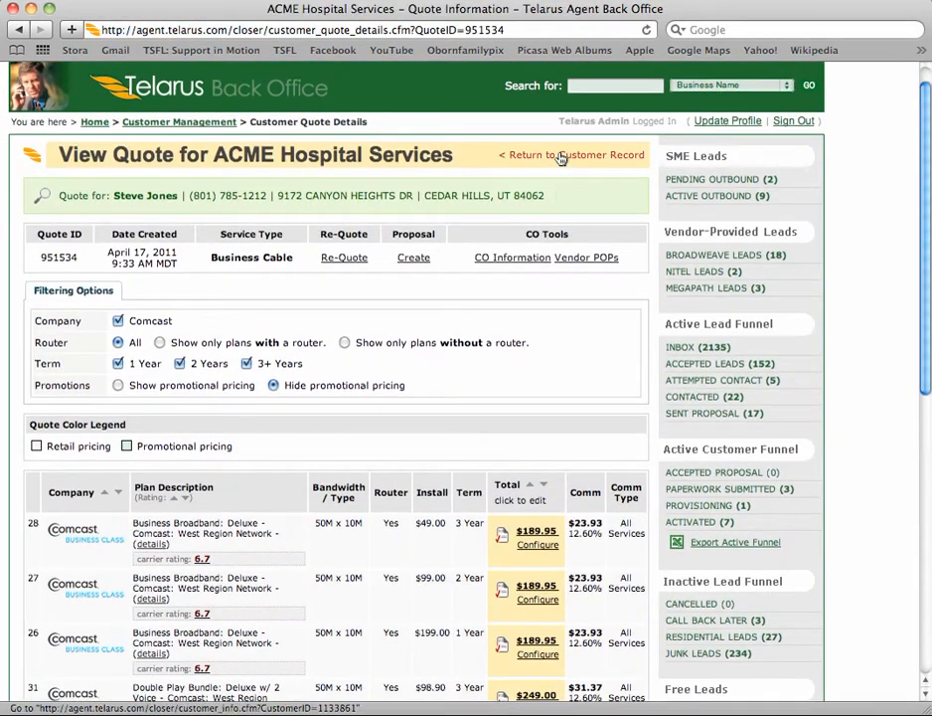
click(517, 155)
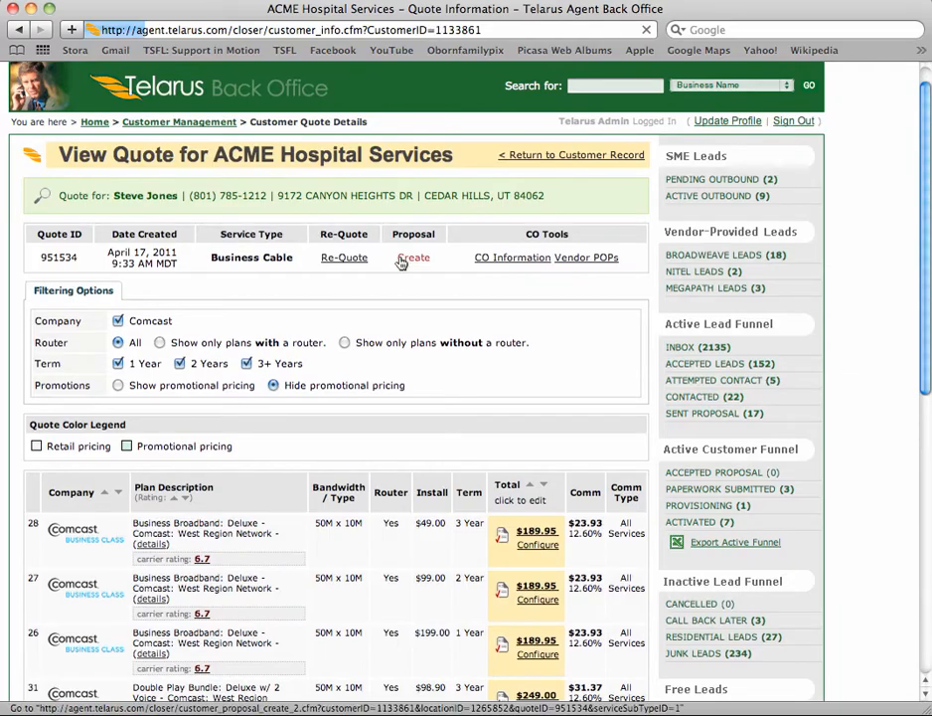
scroll(316, 393, down, 5)
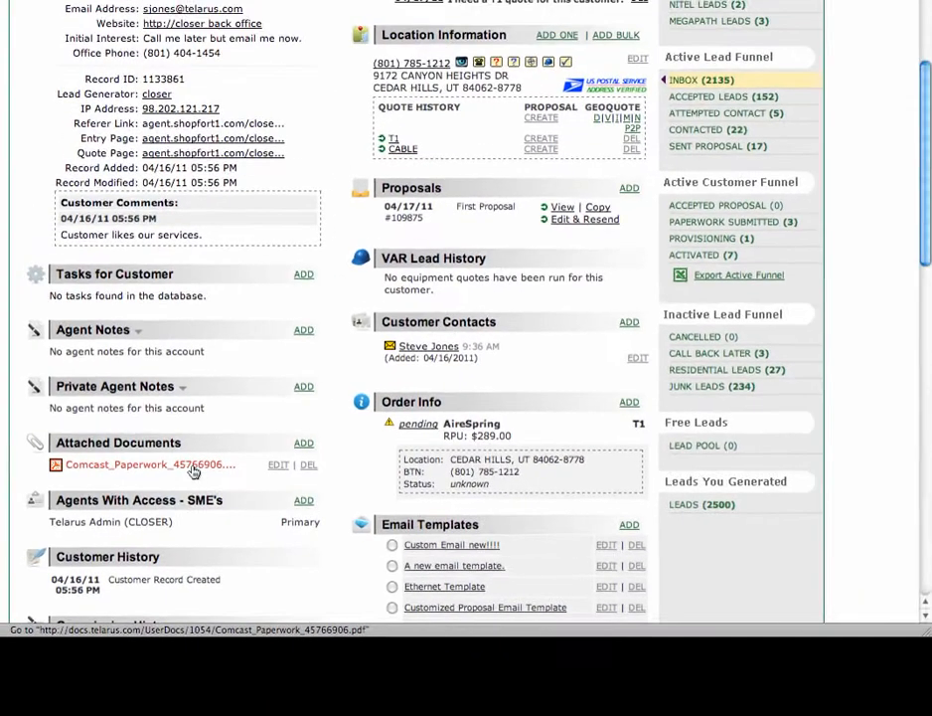
click(207, 465)
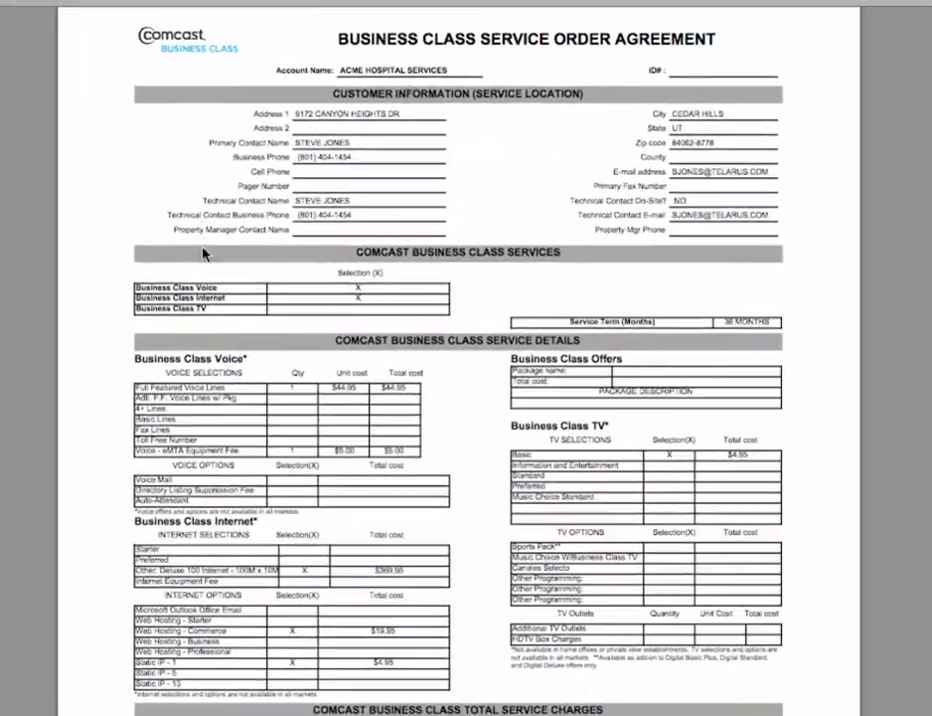
- Examine the generated service order agreement and letter of agency, checking the pre-filled customer, service, billing and signature sections
scroll(203, 255, down, 10)
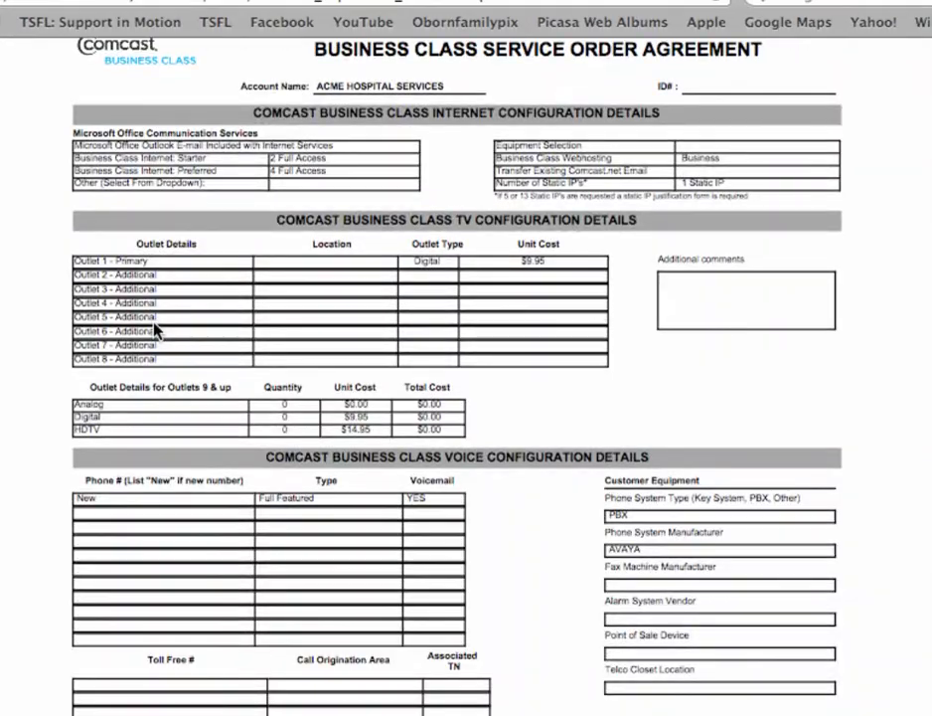
scroll(154, 328, down, 15)
scroll(154, 328, down, 12)
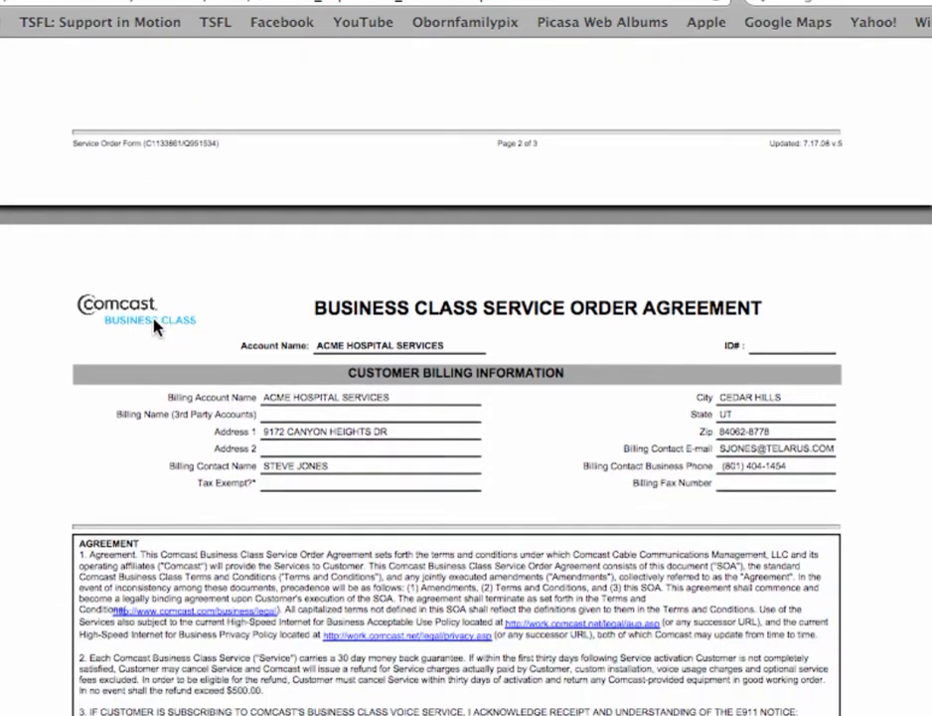
scroll(158, 319, down, 3)
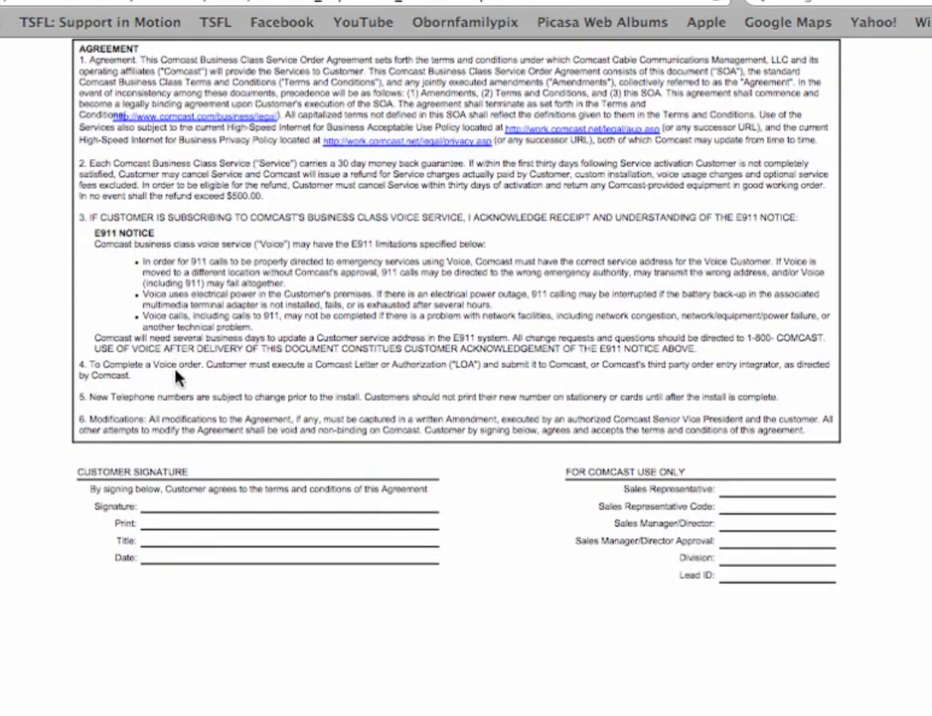
scroll(336, 510, down, 15)
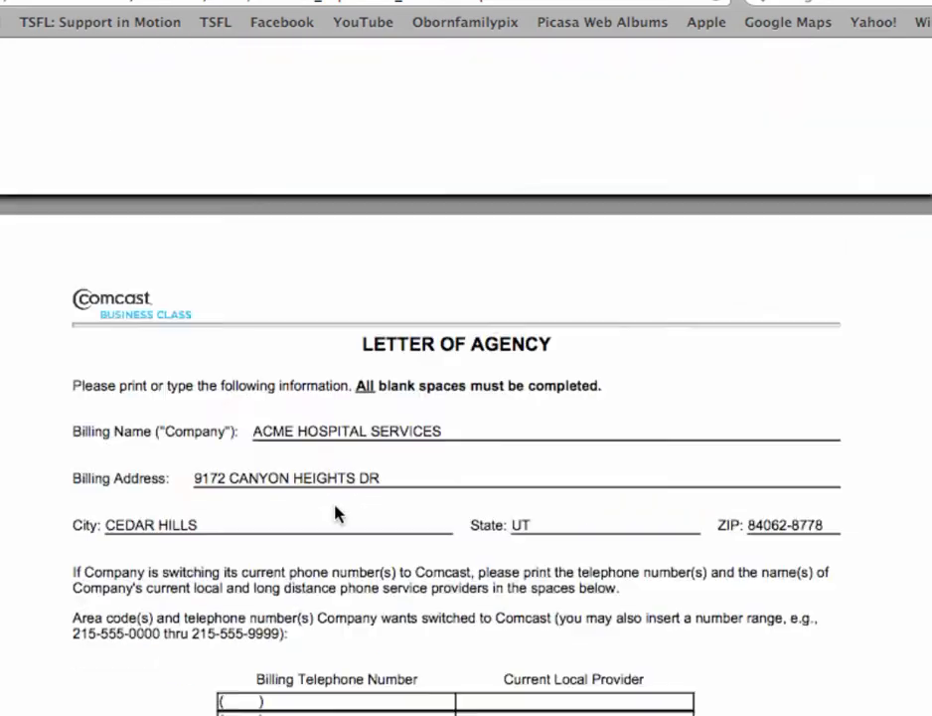
scroll(334, 510, up, 8)
scroll(335, 510, up, 2)
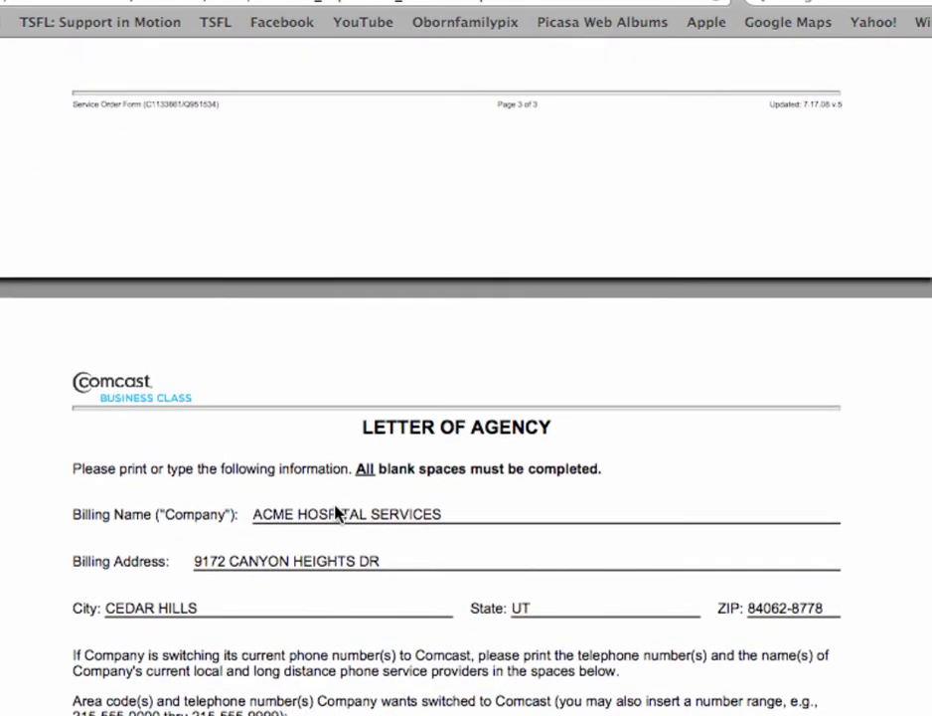
scroll(336, 512, down, 4)
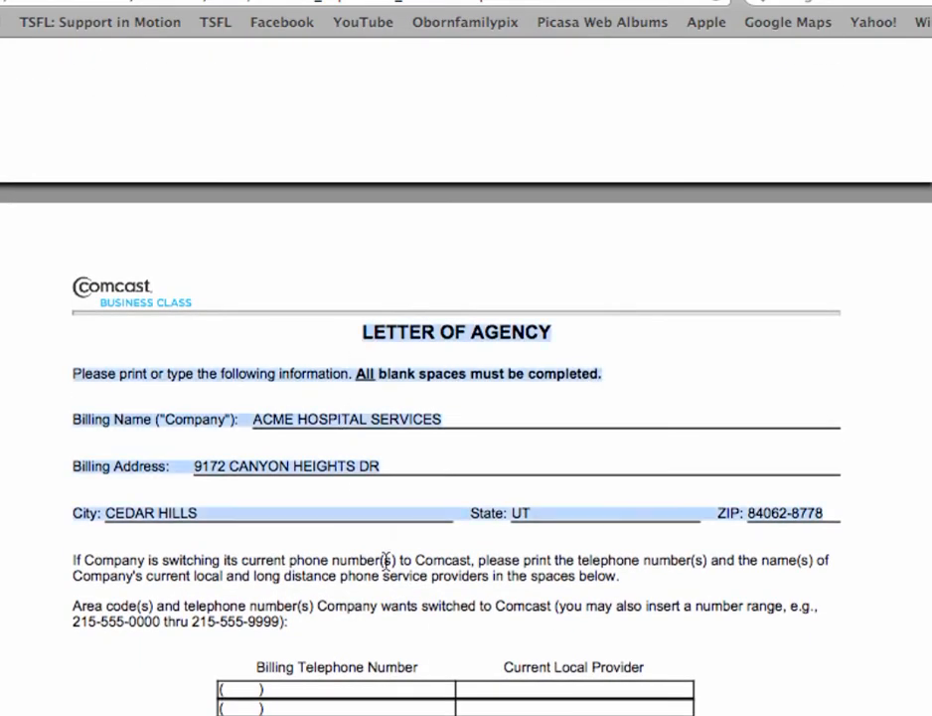
scroll(385, 586, down, 5)
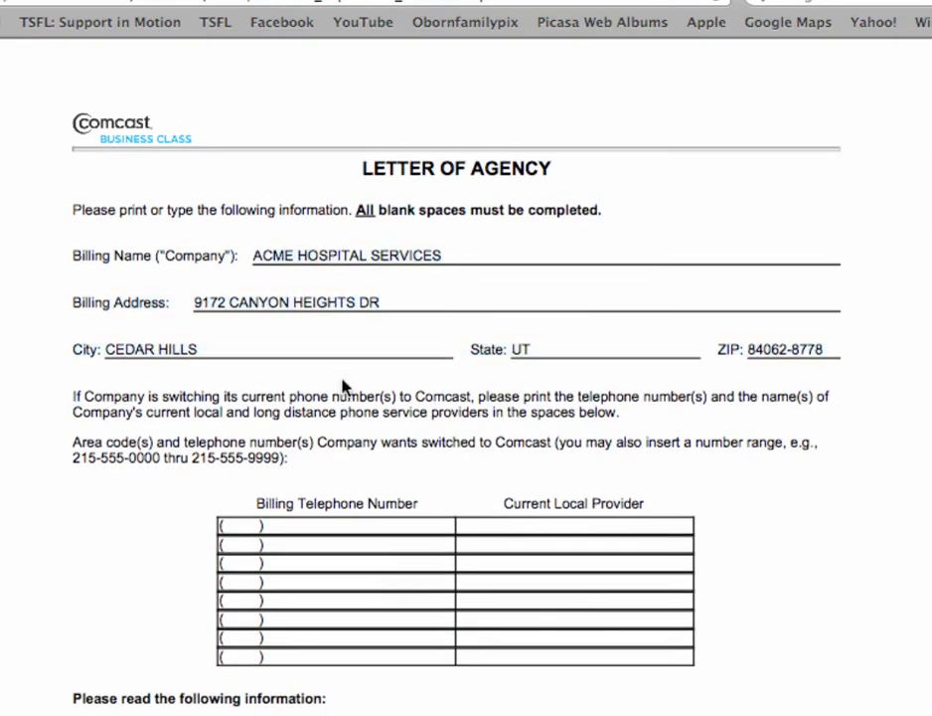
scroll(355, 429, up, 8)
scroll(355, 429, up, 20)
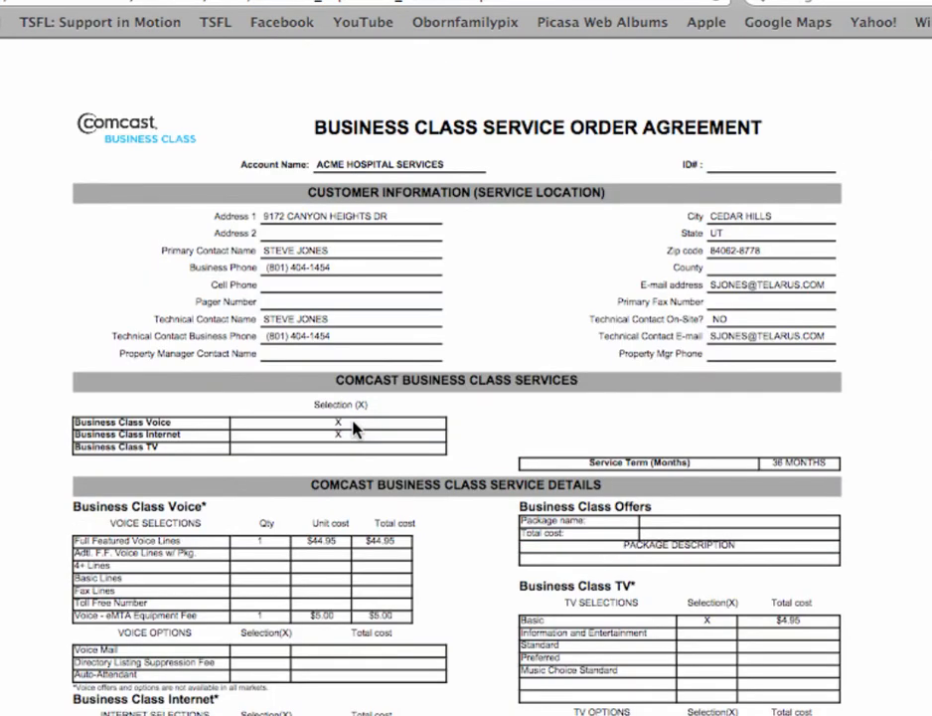